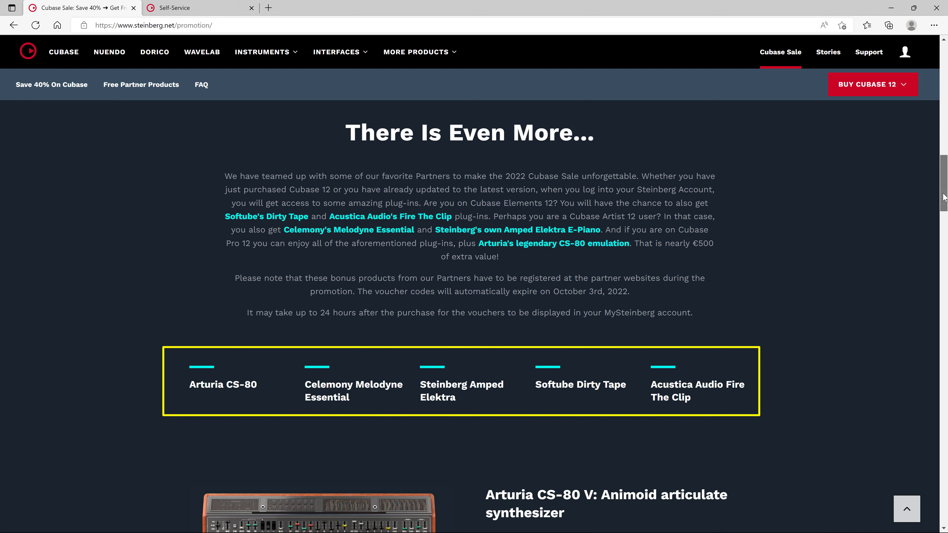
Review the Cubase promotion page, then open the list of vouchers in the Steinberg account.
scroll(944, 212, down, 3)
drag(945, 212, 946, 225)
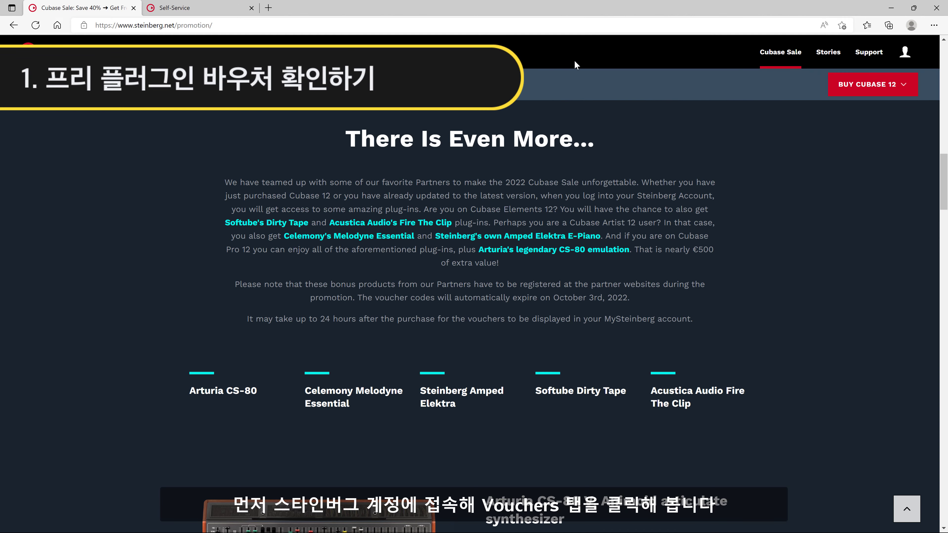
click(206, 11)
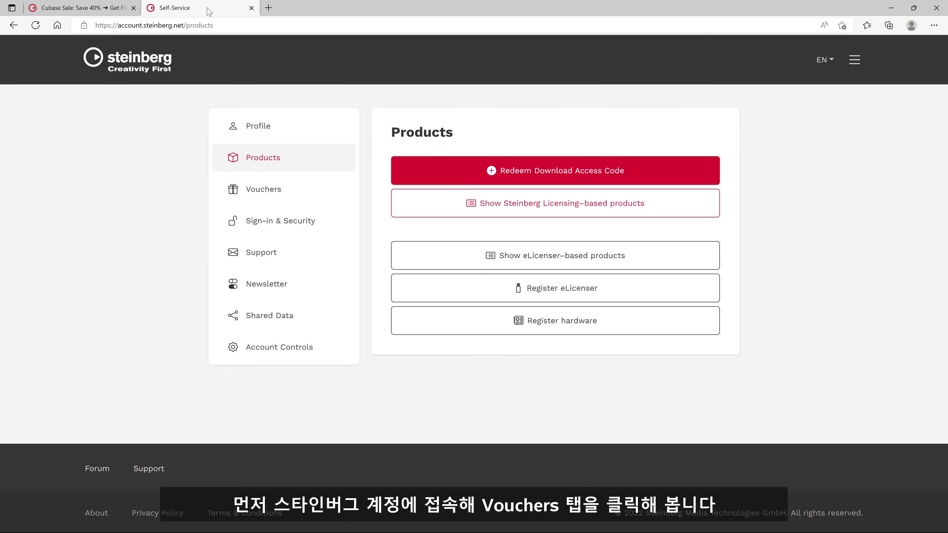
click(266, 190)
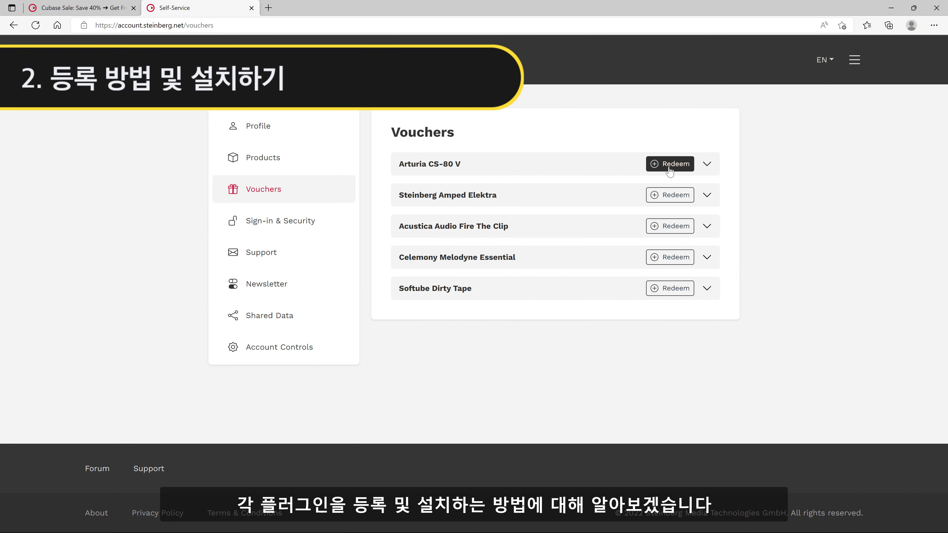
Open the redemption page of the Arturia CS-80 V voucher and look up its serial and unlock codes in the Steinberg account.
click(669, 169)
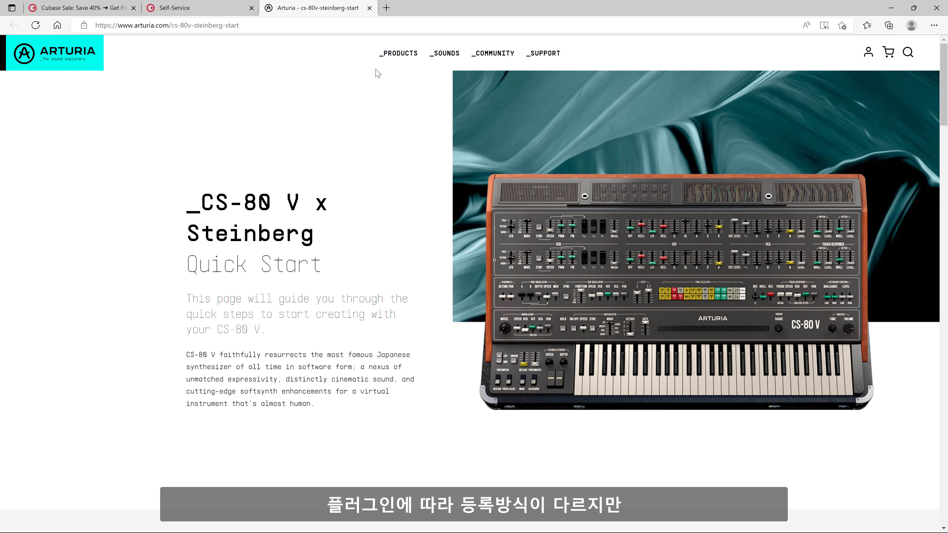
click(212, 11)
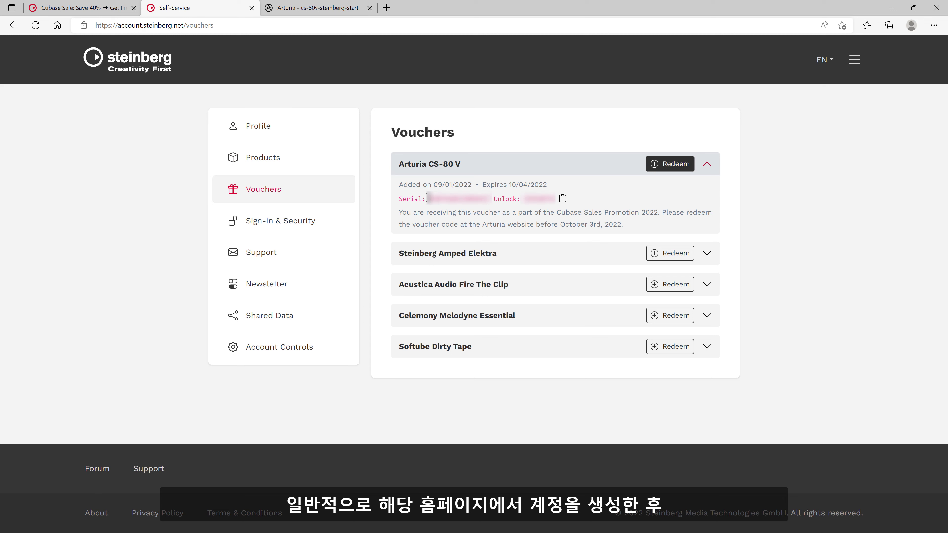
drag(426, 198, 554, 199)
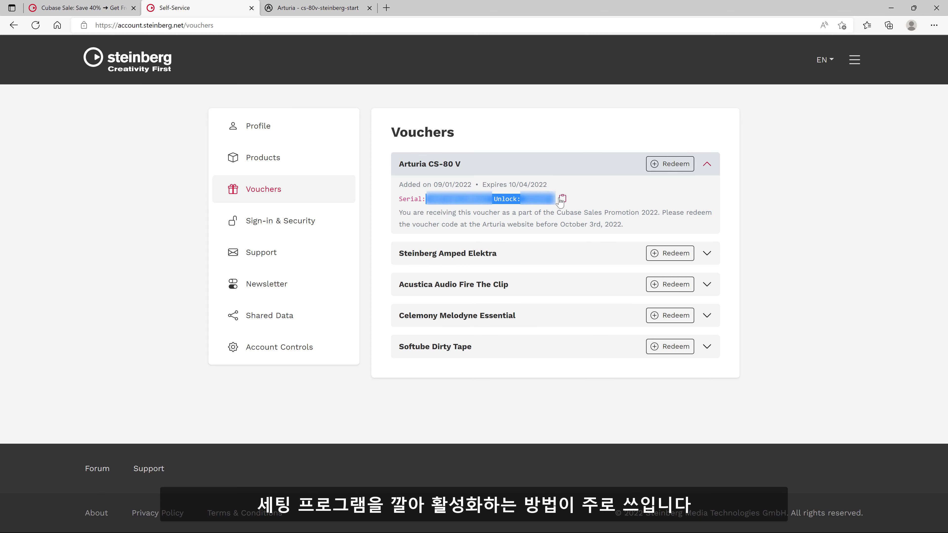
click(827, 205)
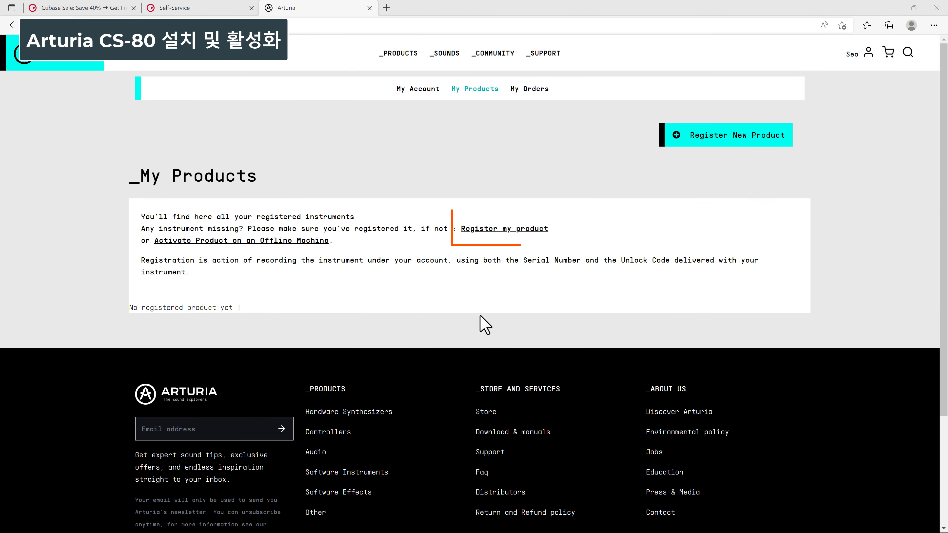
Register the product in the Arturia account with the serial number and unlock code from the voucher.
click(503, 232)
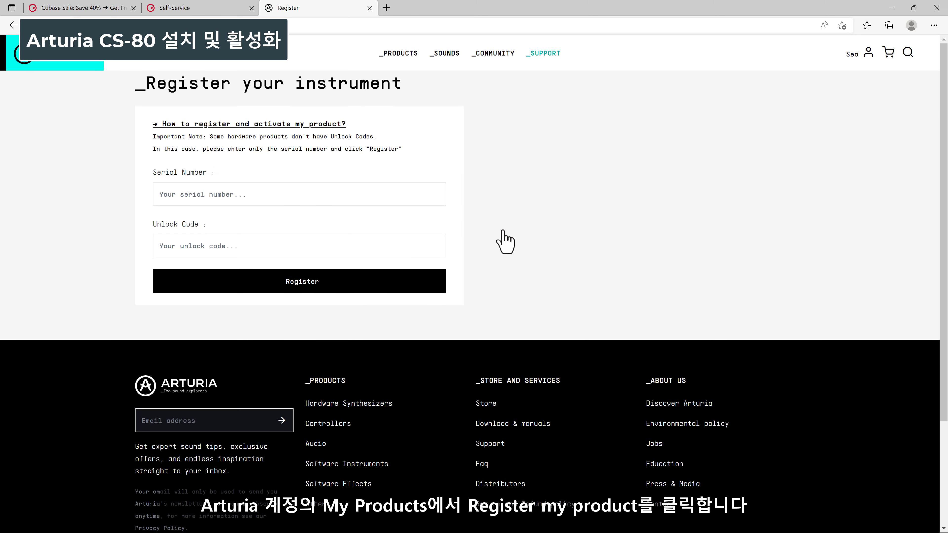
click(208, 195)
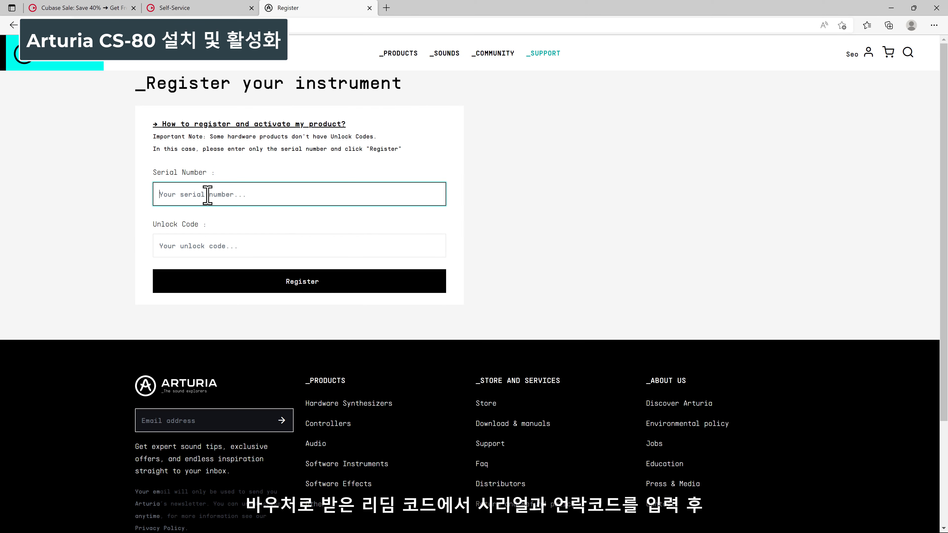
key(ctrl+v)
click(173, 247)
key(ctrl+v)
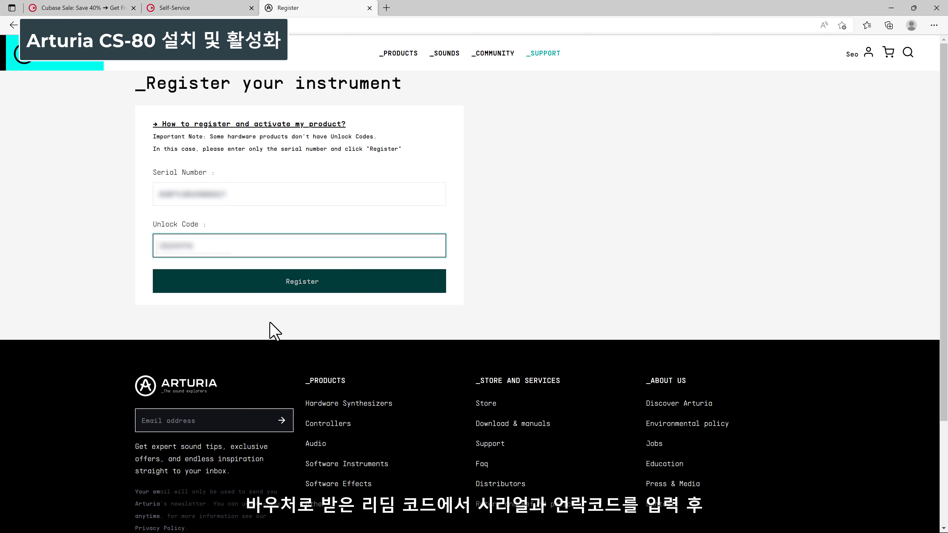
click(281, 289)
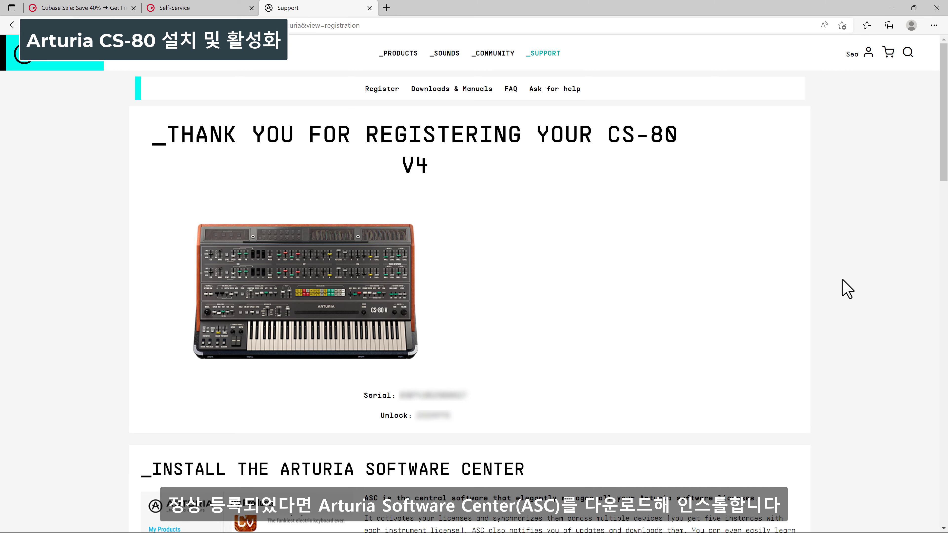
Download the Arturia Software Center and run its installer.
scroll(847, 287, down, 10)
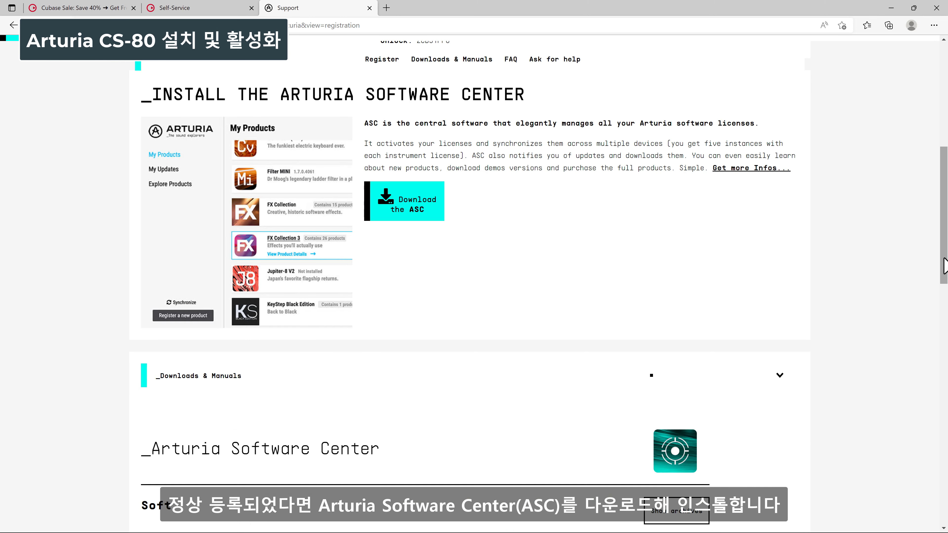
click(417, 210)
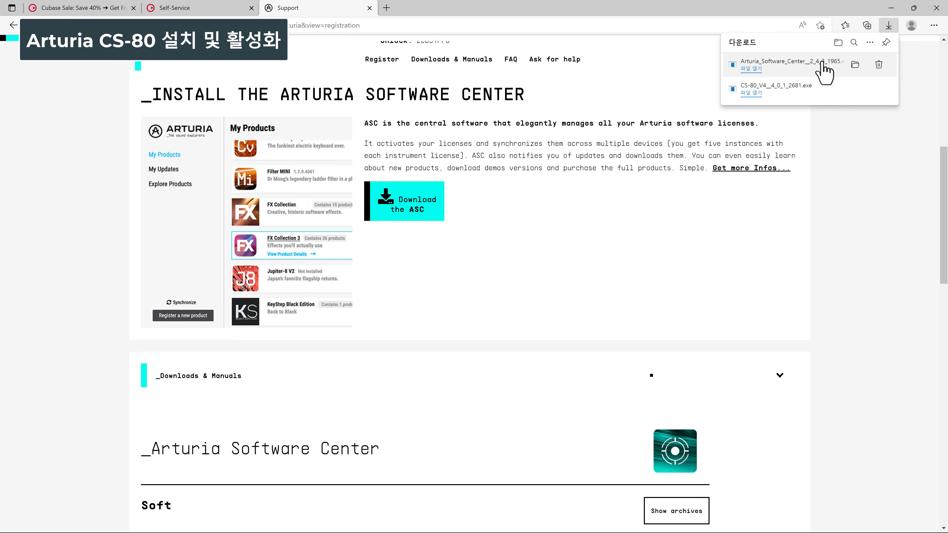
click(825, 67)
click(536, 355)
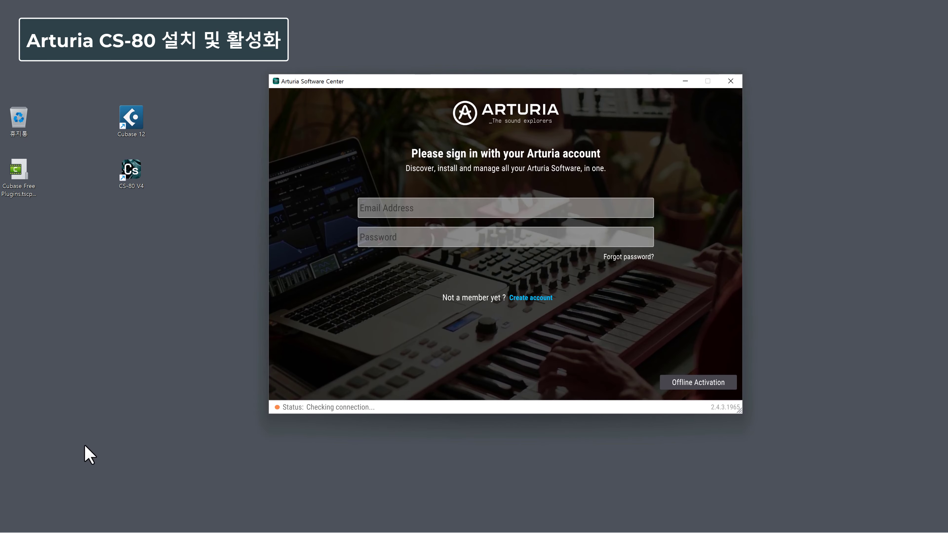
Sign in to the Arturia Software Center with the account e-mail address and password.
click(386, 209)
key(ctrl+v)
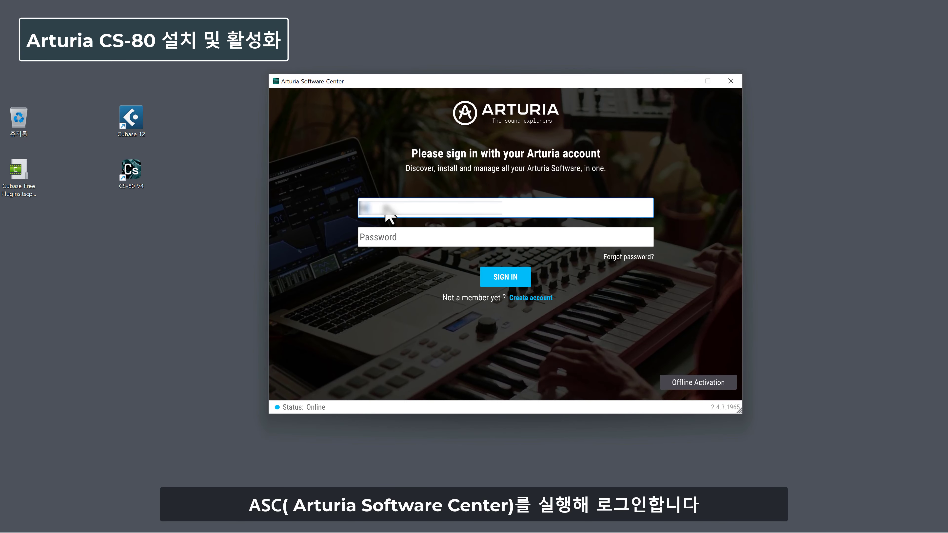
key(Tab)
text(******)
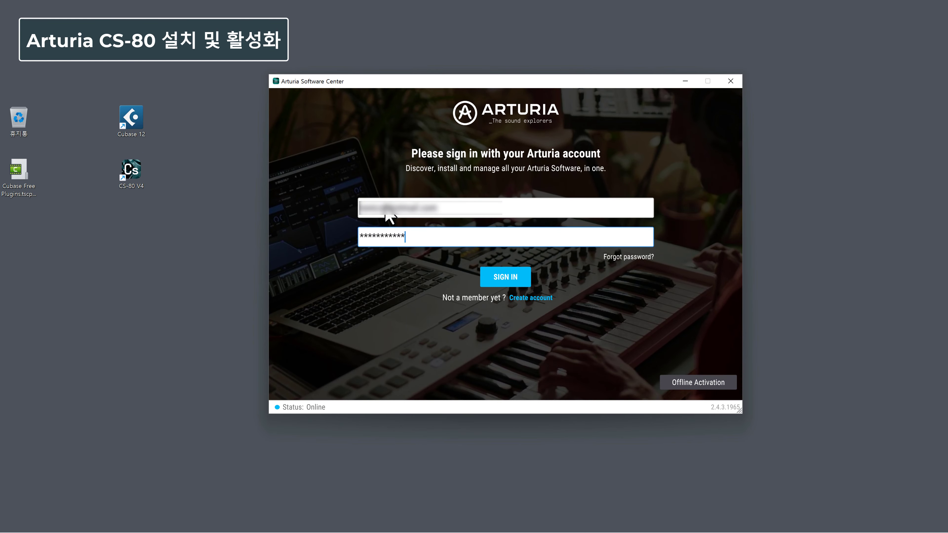
click(505, 276)
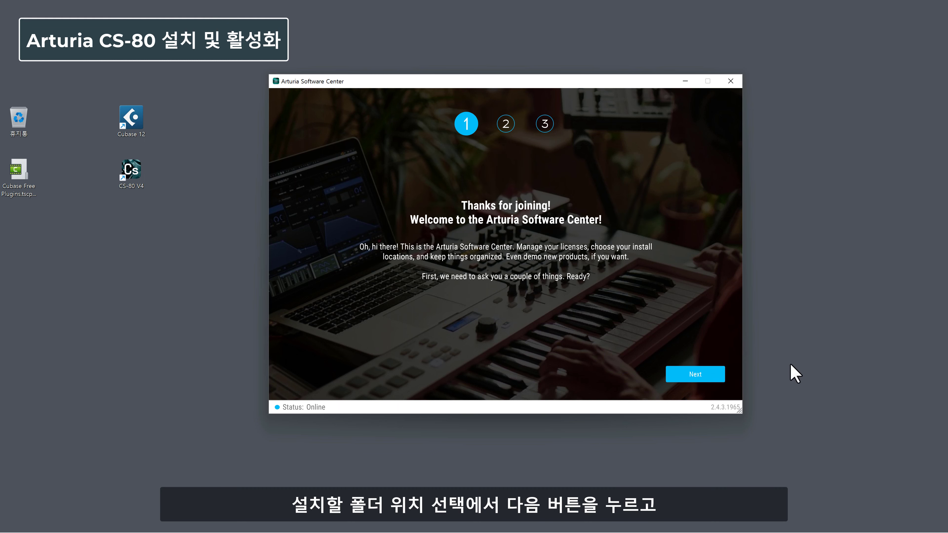
Finish the initial setup with the default install locations and no data sharing, and activate CS-80 V4.
click(709, 375)
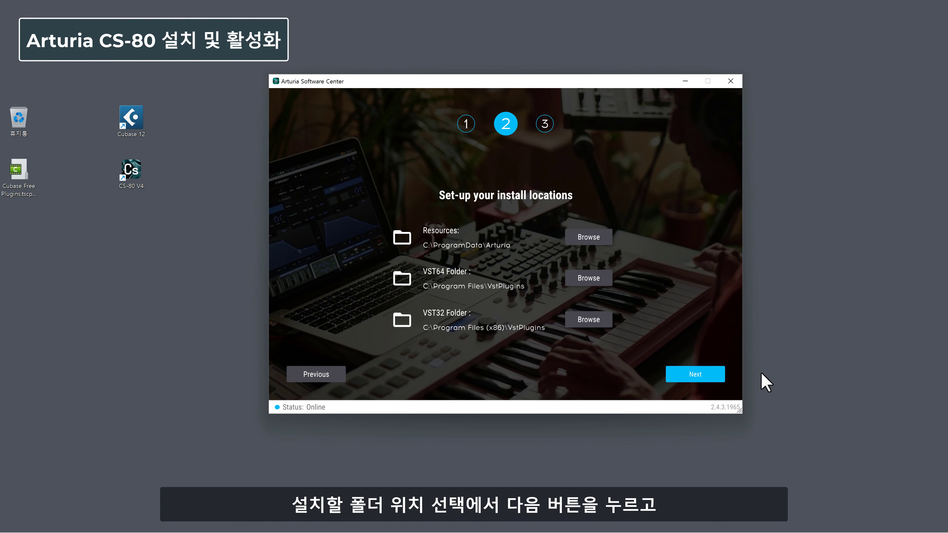
click(696, 377)
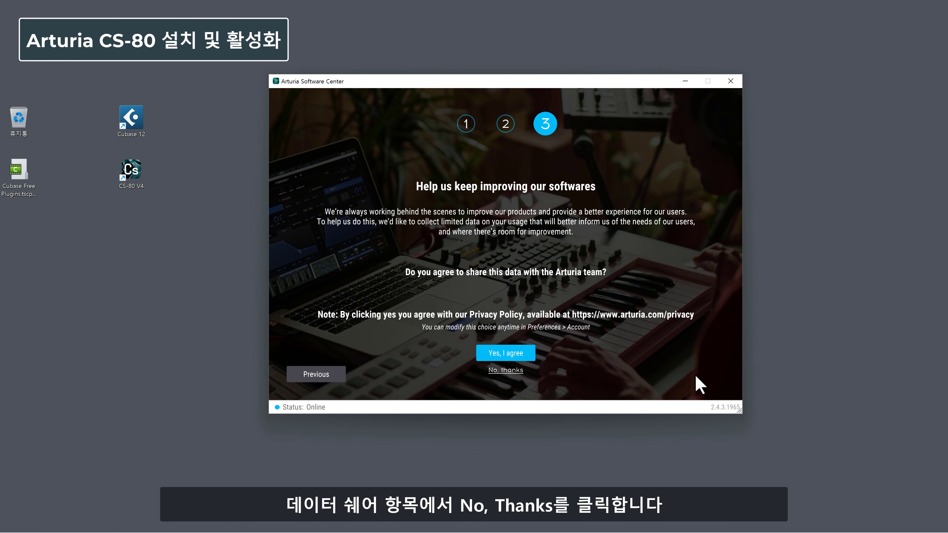
click(506, 370)
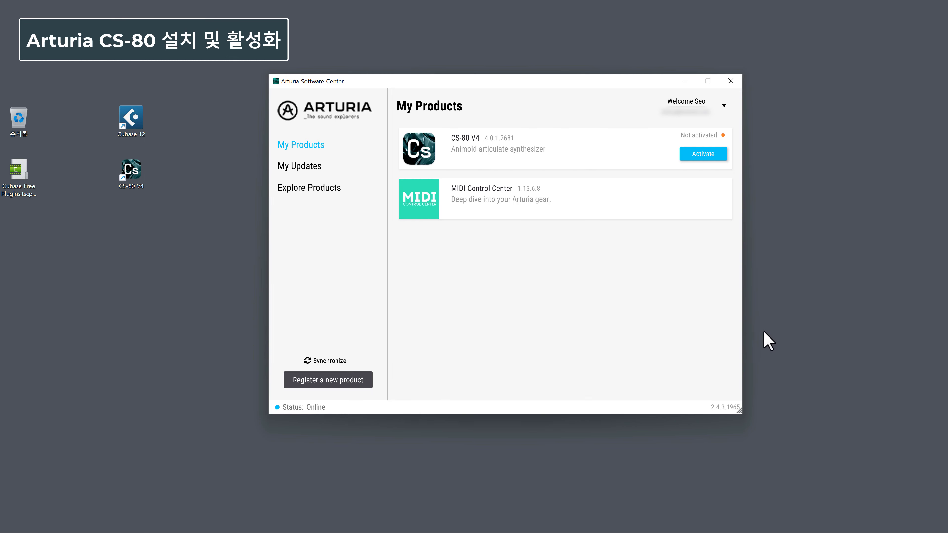
click(701, 163)
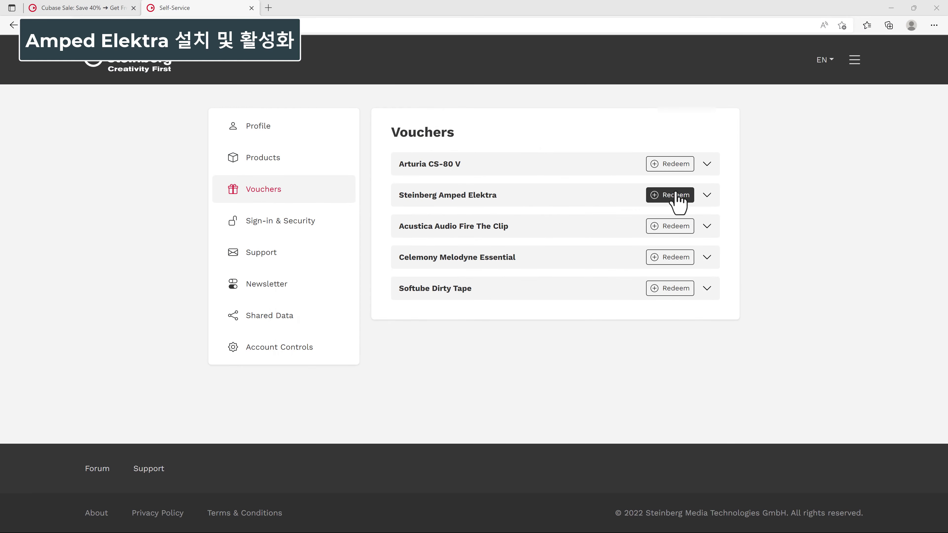
Redeem the Steinberg Amped Elektra voucher and activate its license in eLicenser Control Center, always allowing the account site to open such links.
click(674, 196)
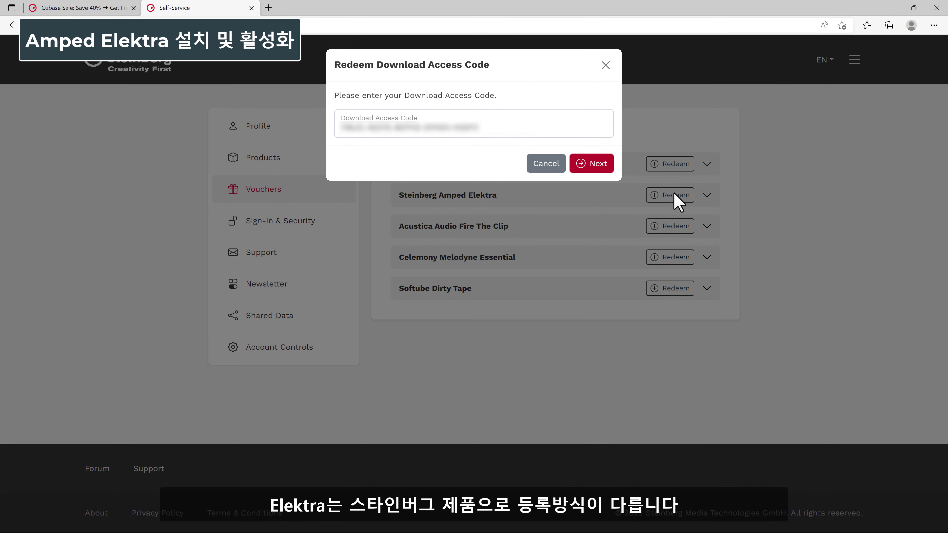
click(599, 167)
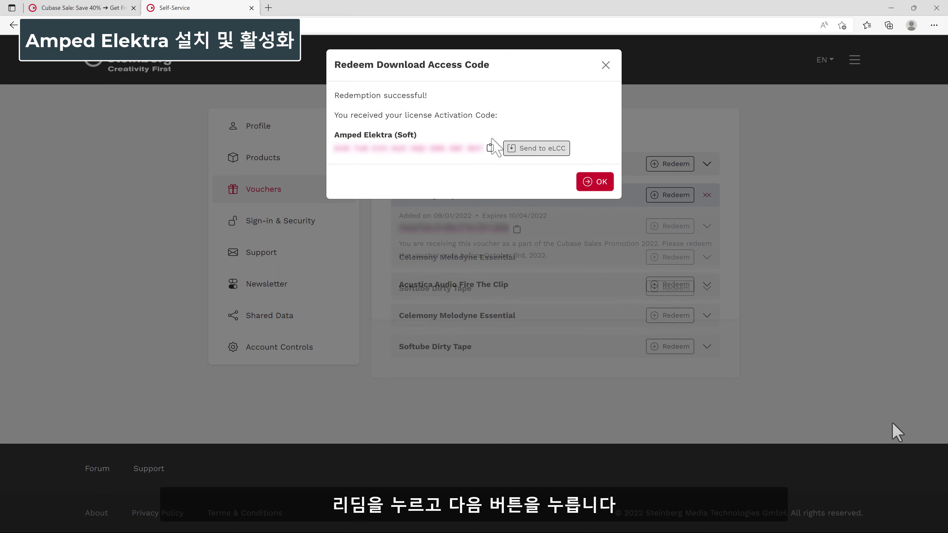
click(545, 153)
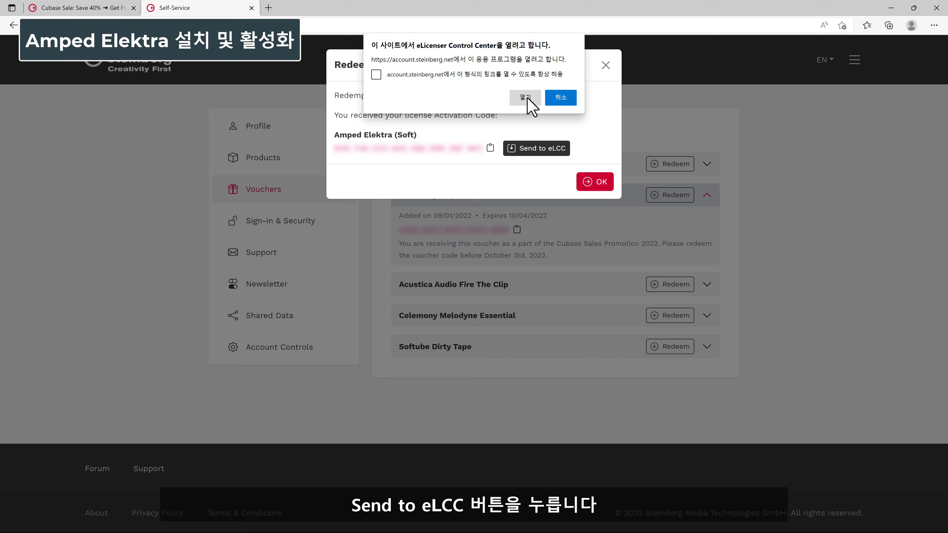
click(424, 75)
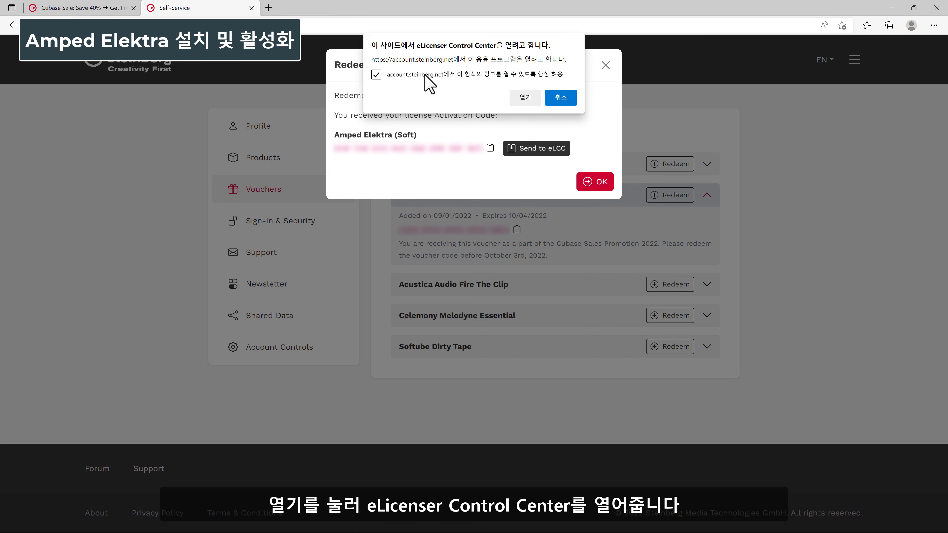
click(525, 98)
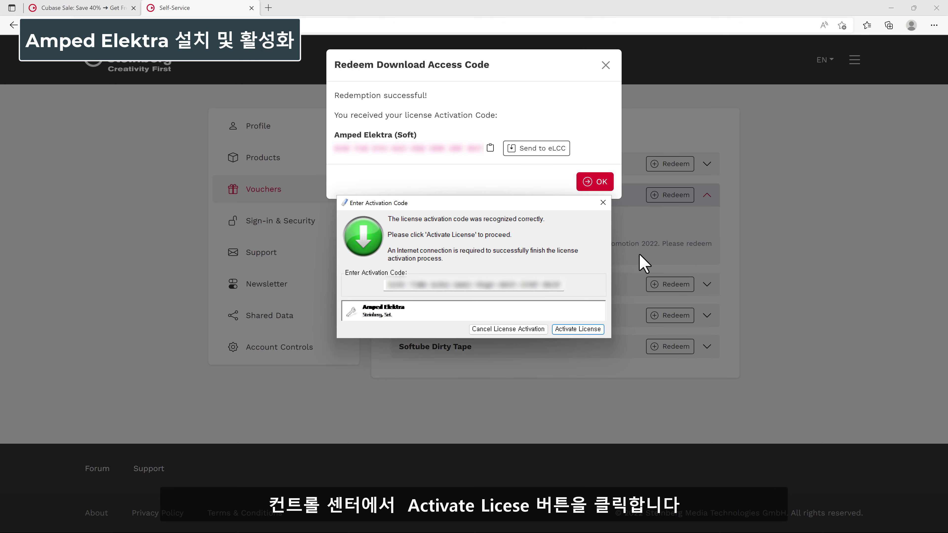
click(577, 329)
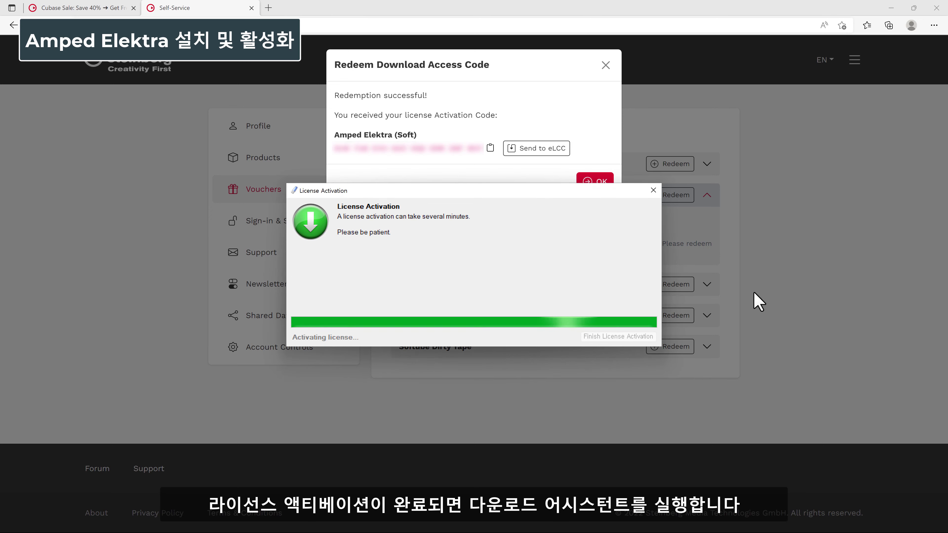
click(615, 337)
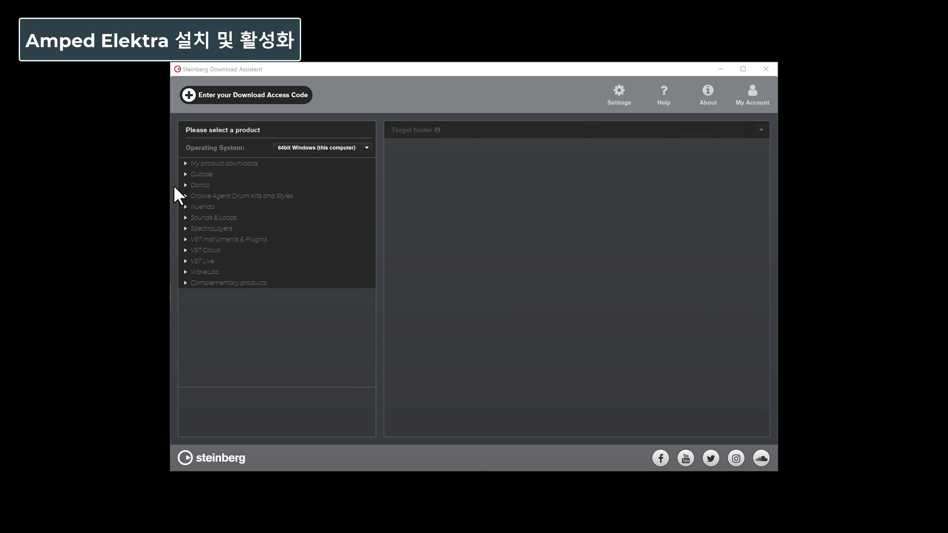
Download Amped Elektra from My product downloads in Steinberg Download Assistant and install its library to the default location.
click(186, 165)
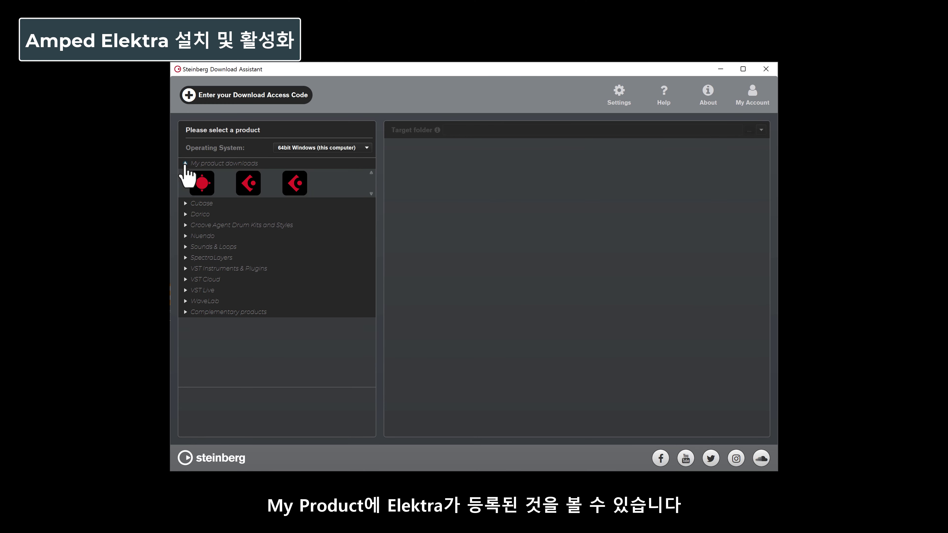
click(204, 189)
click(723, 148)
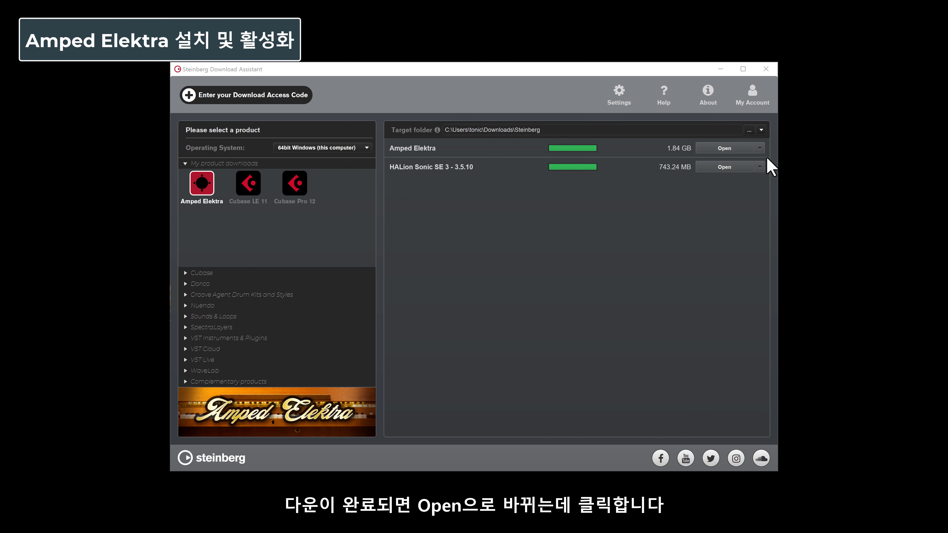
click(724, 149)
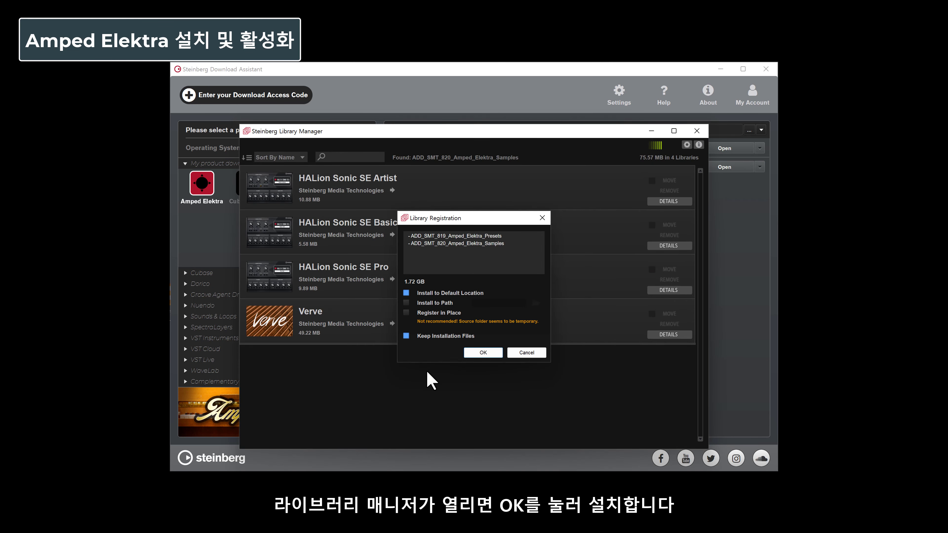
click(483, 352)
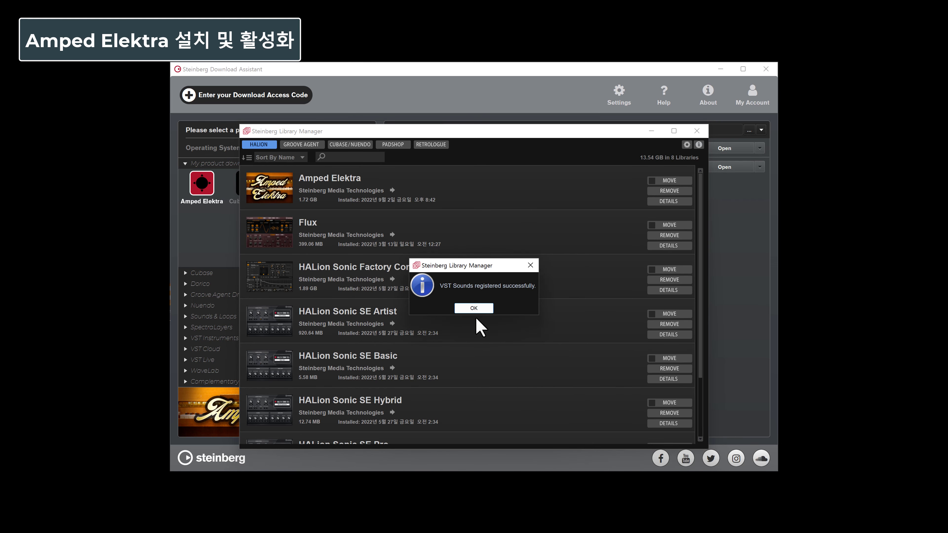
click(474, 308)
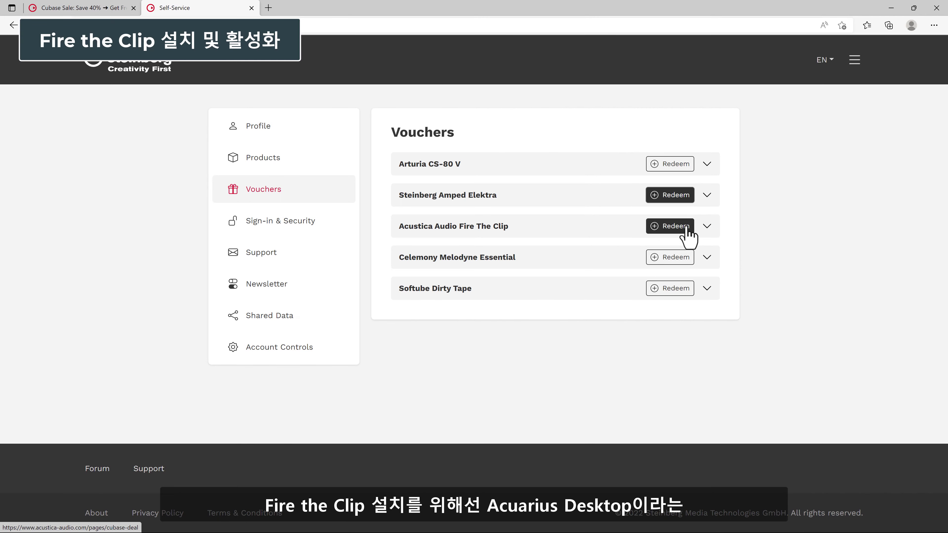
From the Acustica Audio Fire The Clip voucher's redemption page, accept cookies and download Aquarius Desktop for Windows.
click(687, 227)
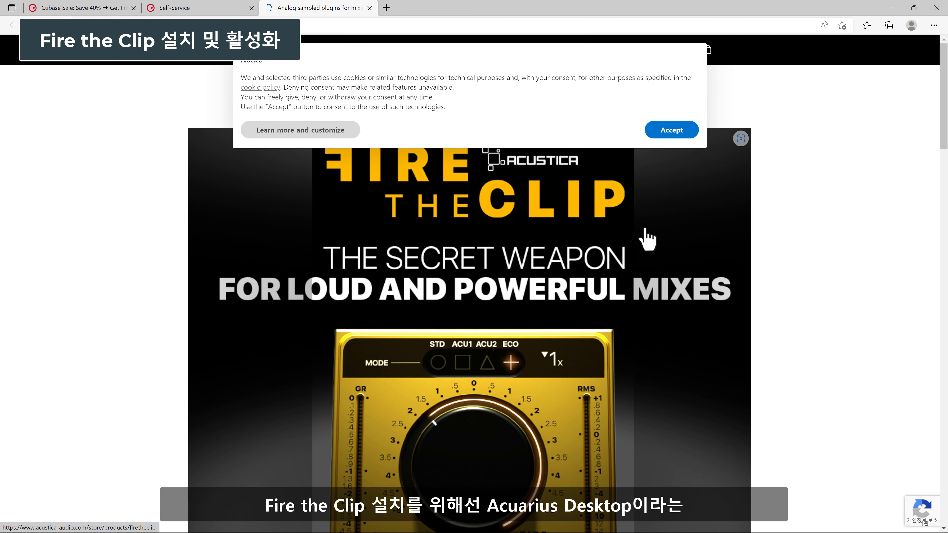
click(669, 131)
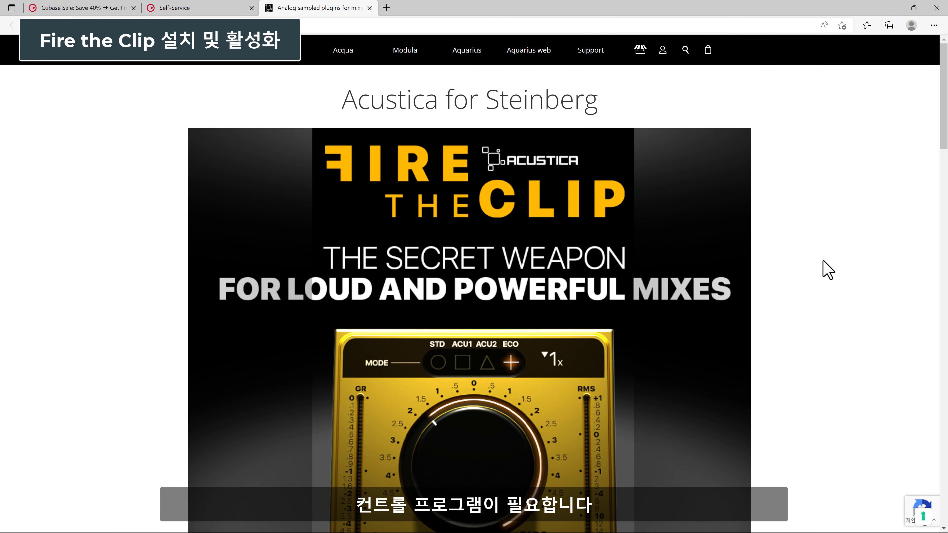
scroll(840, 275, down, 10)
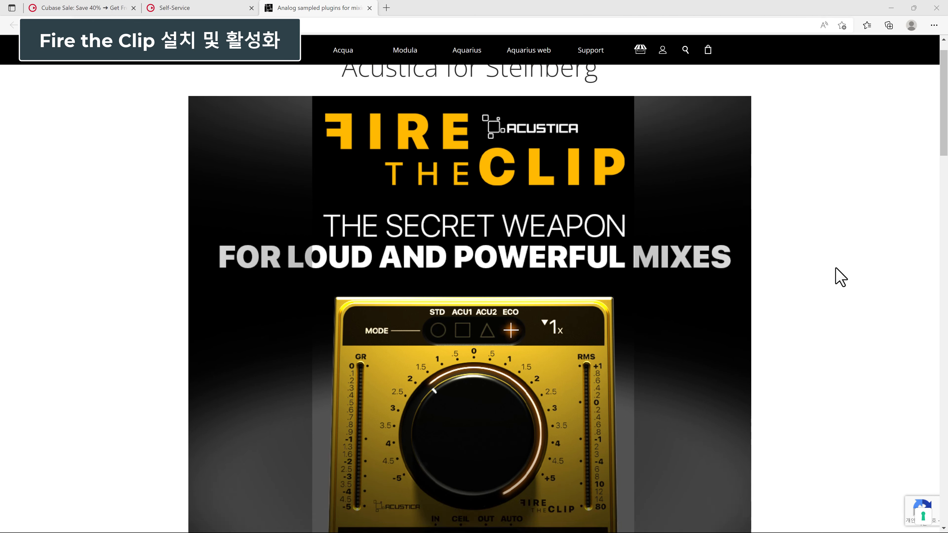
scroll(840, 275, down, 10)
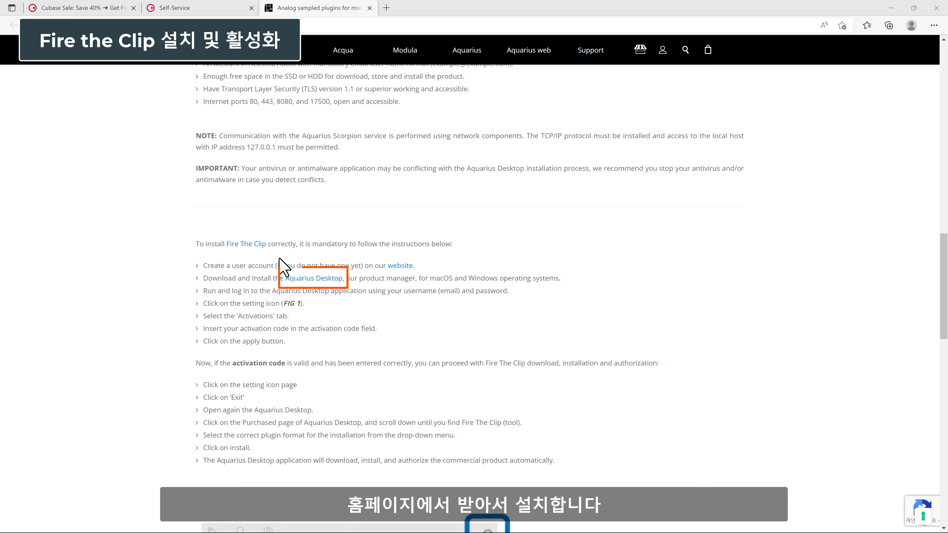
click(299, 278)
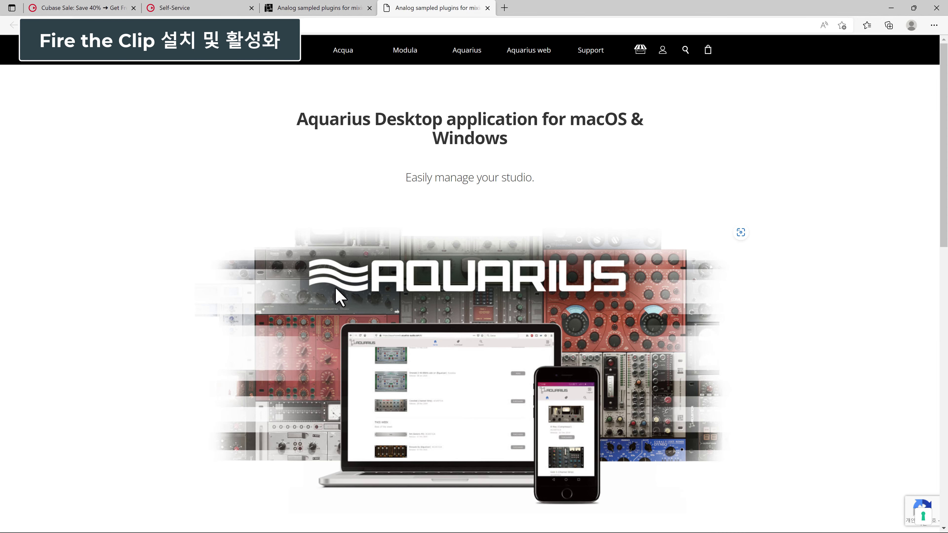
scroll(734, 289, down, 7)
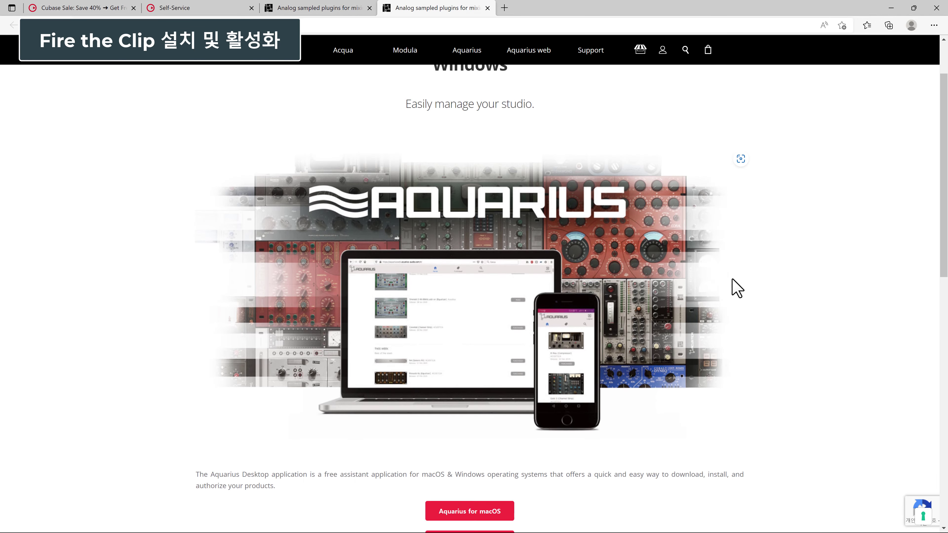
click(465, 319)
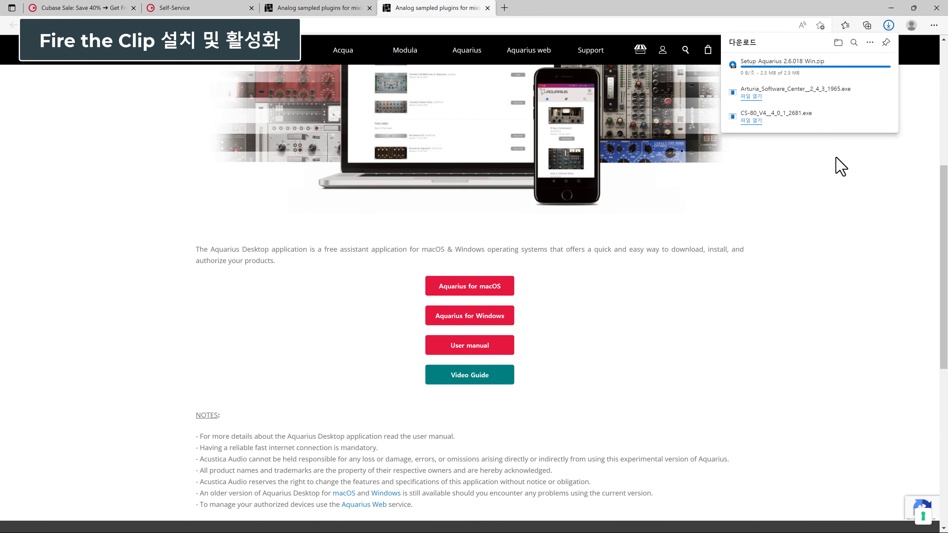
Extract all files of Setup Aquarius 2.6.018 Win.zip to the Desktop in a subfolder named after the archive.
click(733, 67)
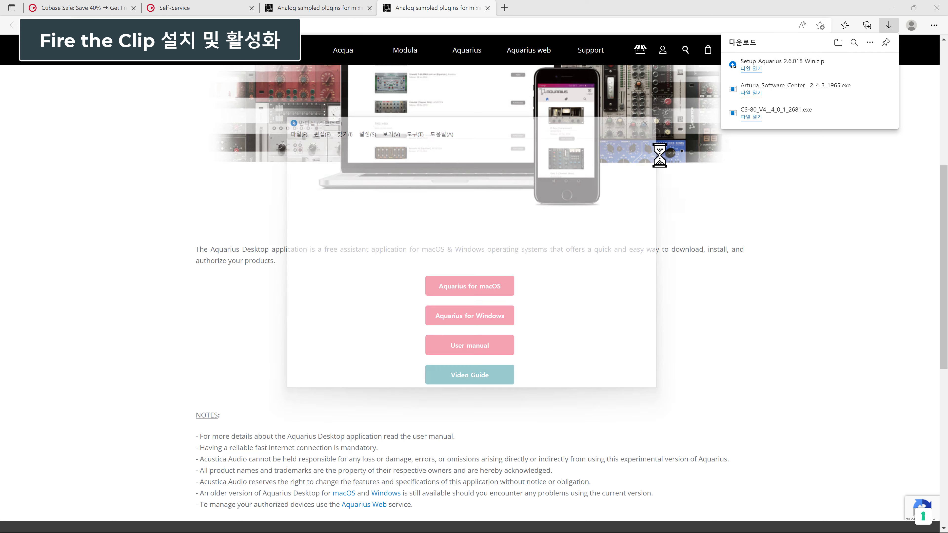
click(337, 151)
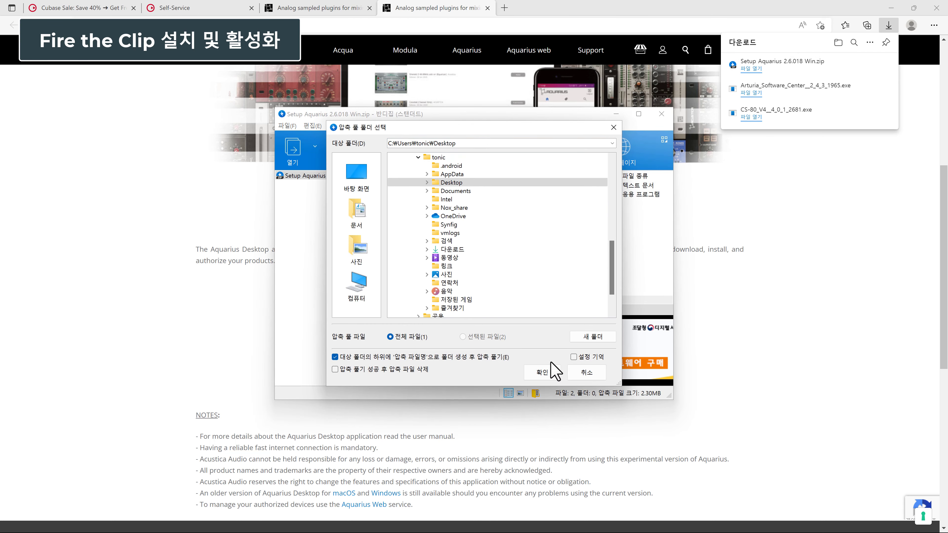
click(545, 377)
click(578, 353)
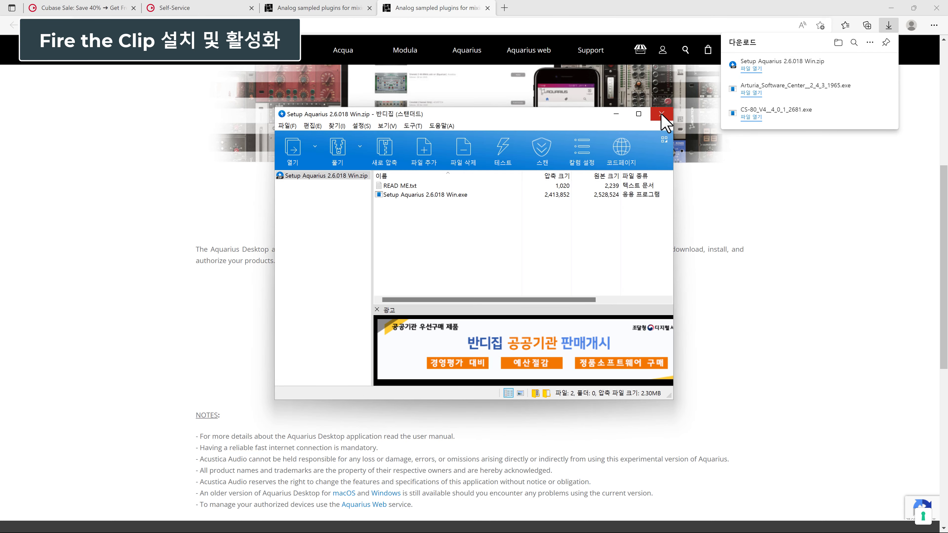
click(607, 393)
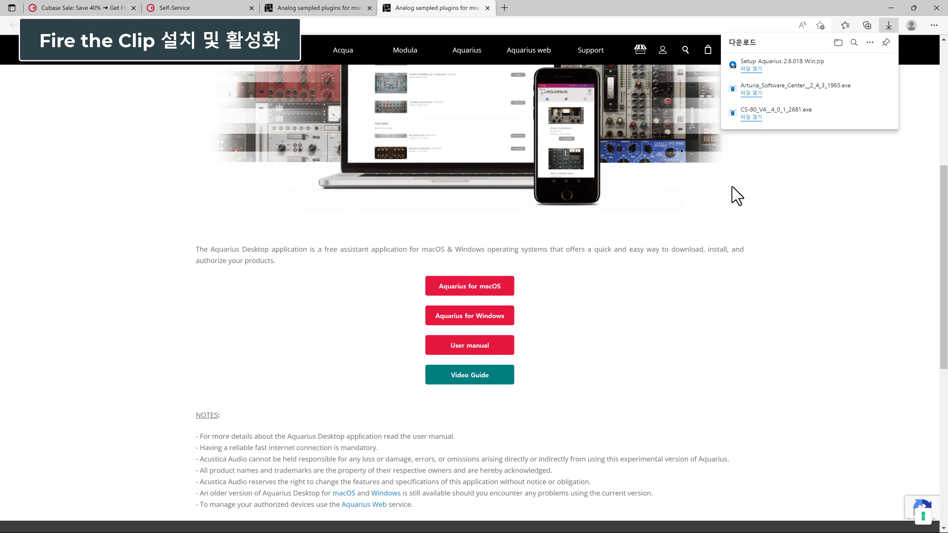
Run Setup Aquarius 2.6.018 Win.exe from the extracted desktop folder, allowing it past SmartScreen, and install Aquarius after accepting the license terms.
click(890, 8)
double_click(18, 15)
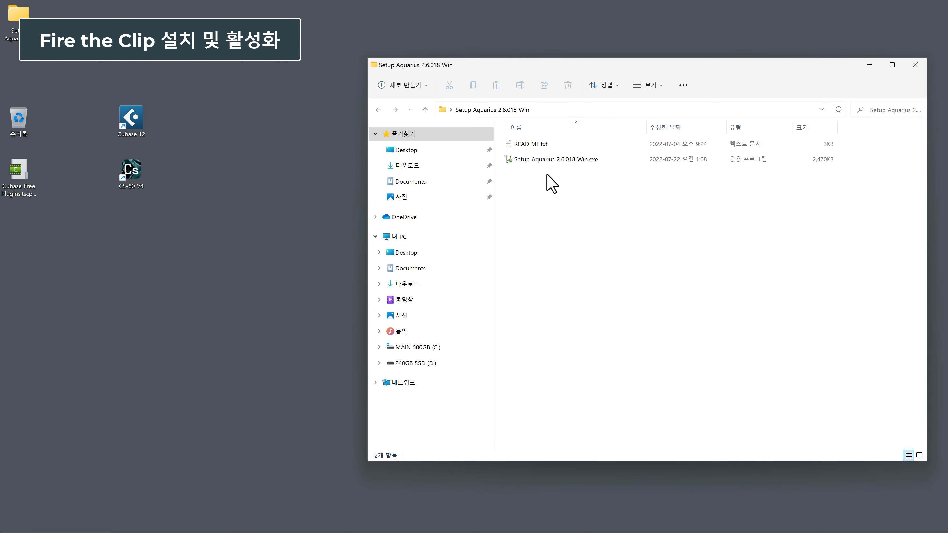
click(549, 160)
double_click(548, 160)
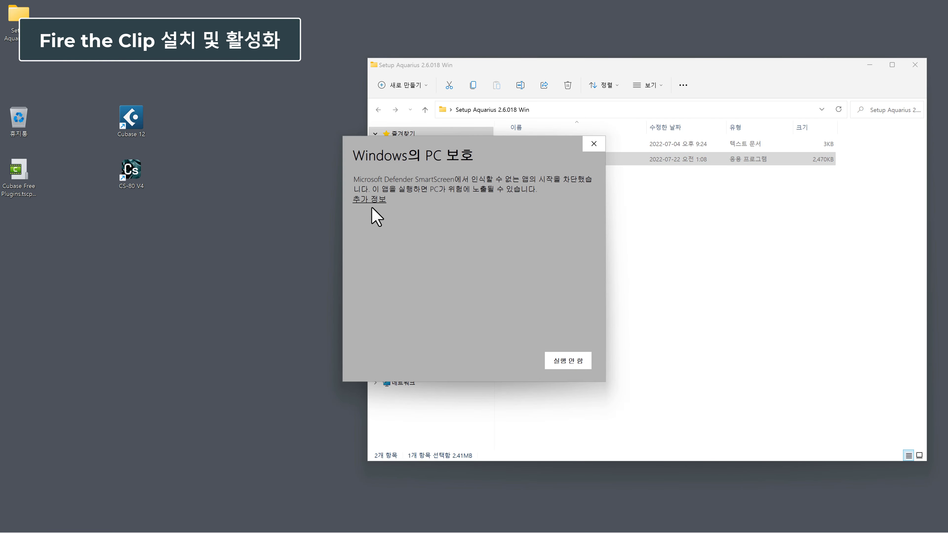
click(370, 200)
click(517, 360)
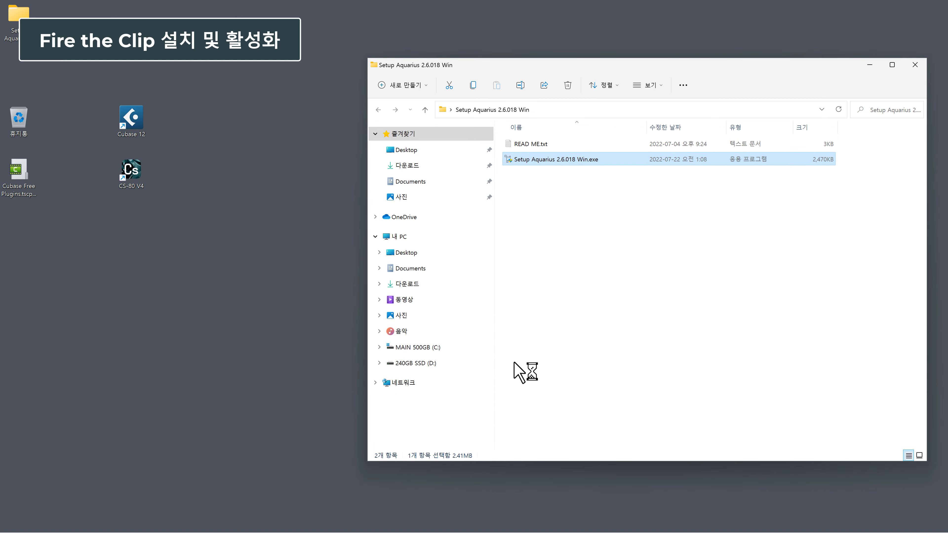
click(531, 351)
click(431, 326)
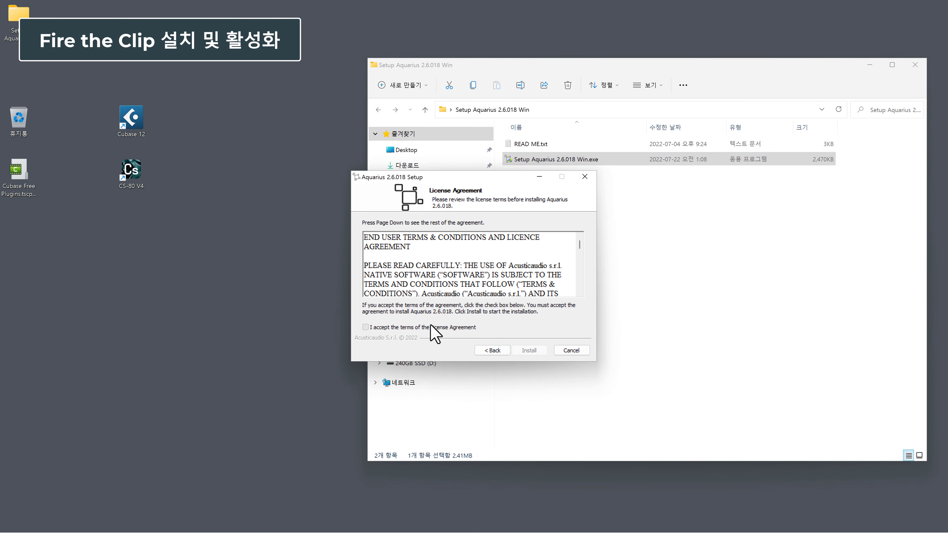
click(530, 349)
click(531, 352)
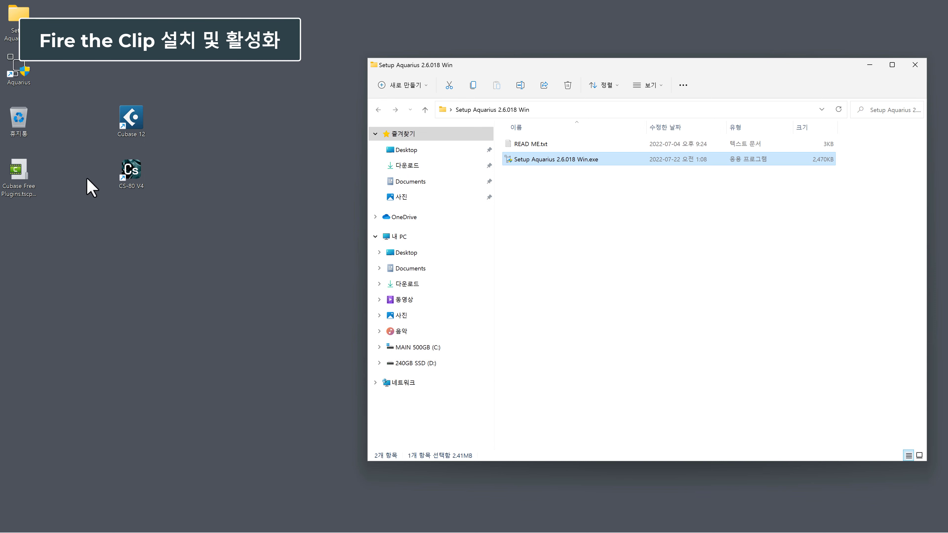
Place the Aquarius desktop shortcut below CS-80 V4, launch it and log in with the account e-mail and password, remembering the login.
drag(28, 80, 148, 247)
double_click(131, 225)
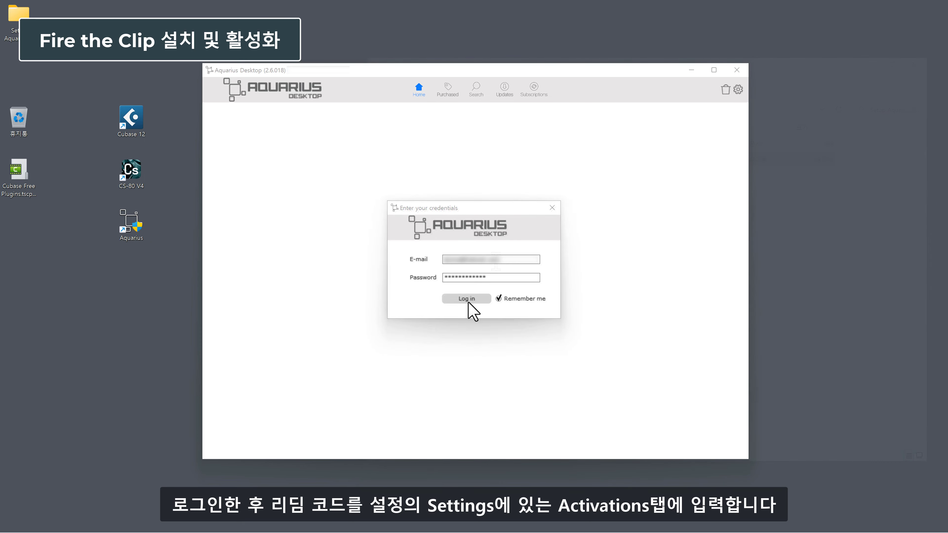
click(468, 298)
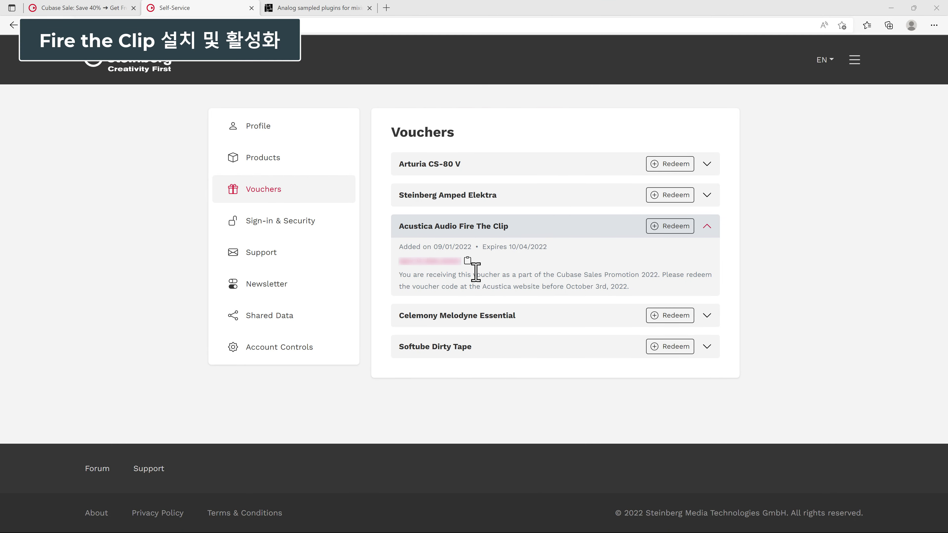
Copy the Fire The Clip voucher code from the Steinberg account and apply it as the activation code in the Aquarius Desktop settings.
click(467, 260)
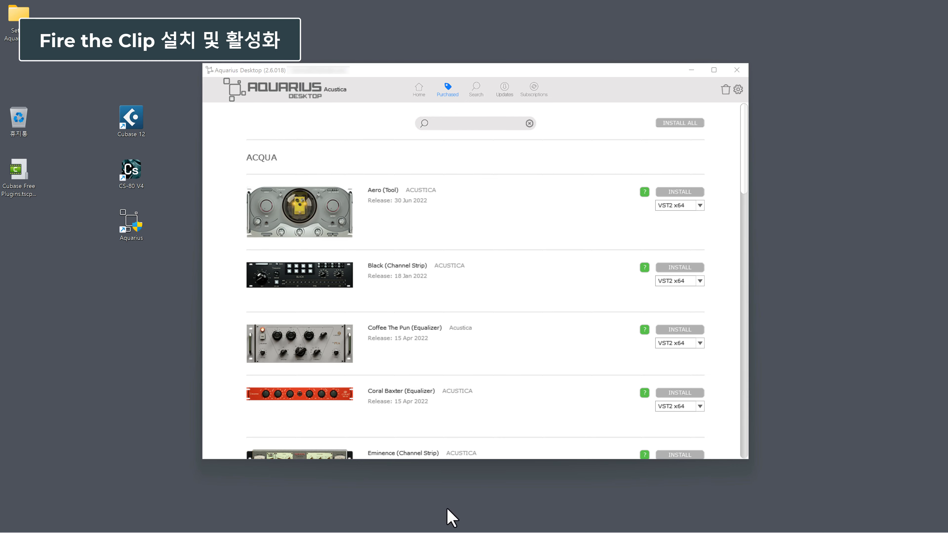
click(738, 91)
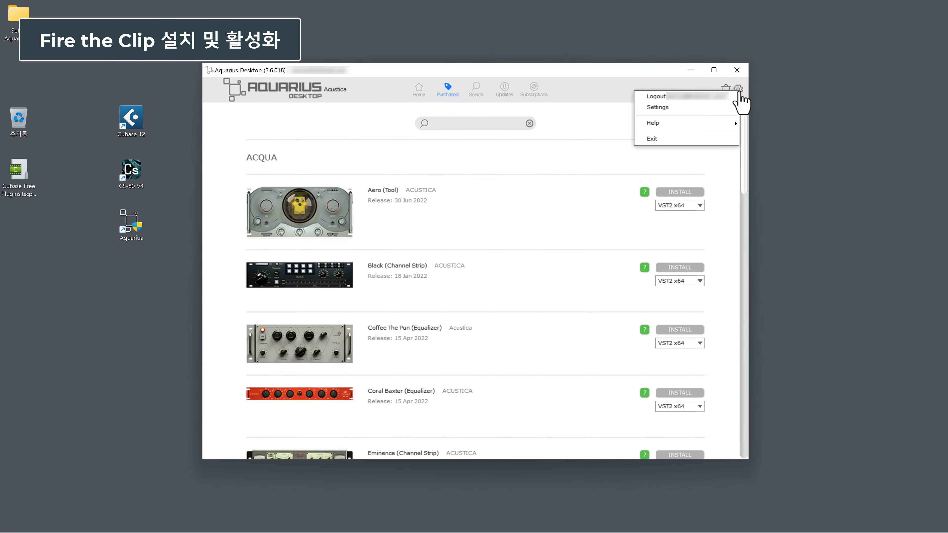
click(695, 107)
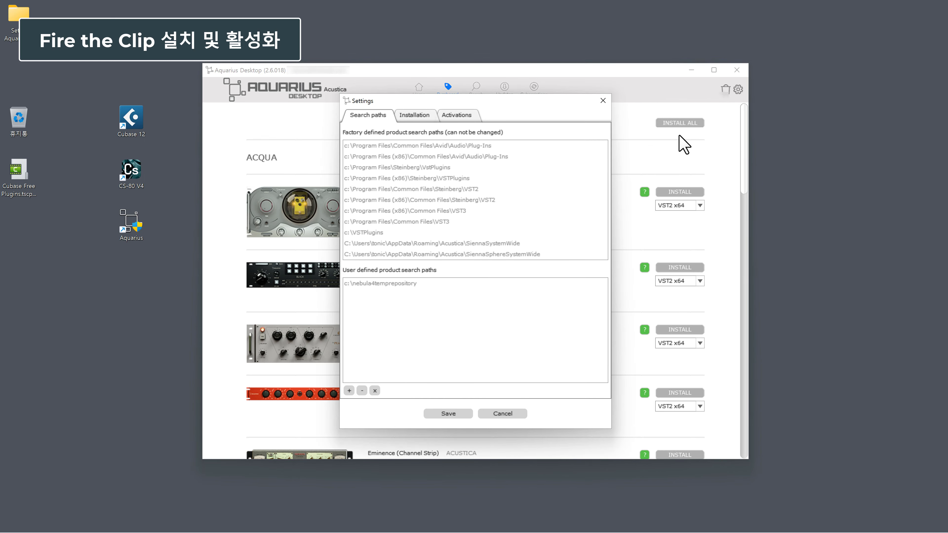
click(465, 116)
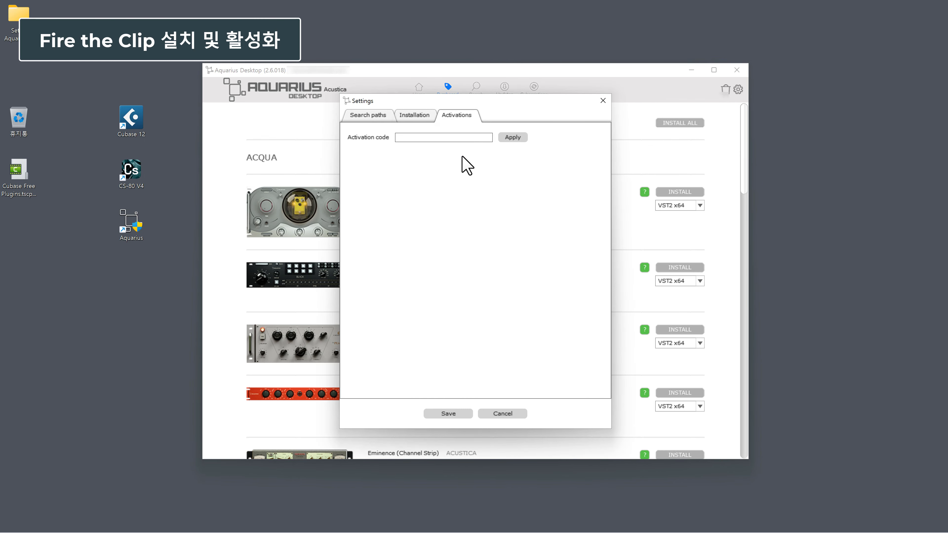
key(ctrl+v)
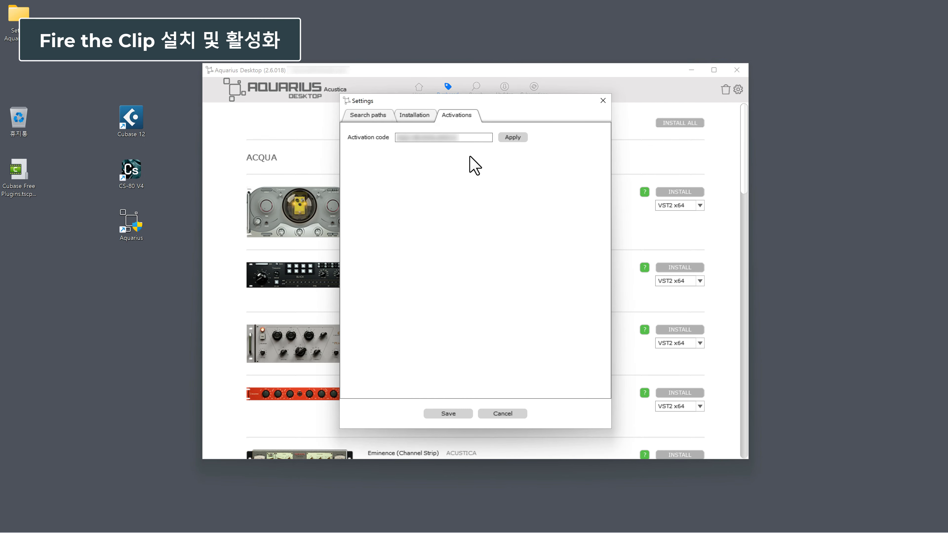
click(512, 137)
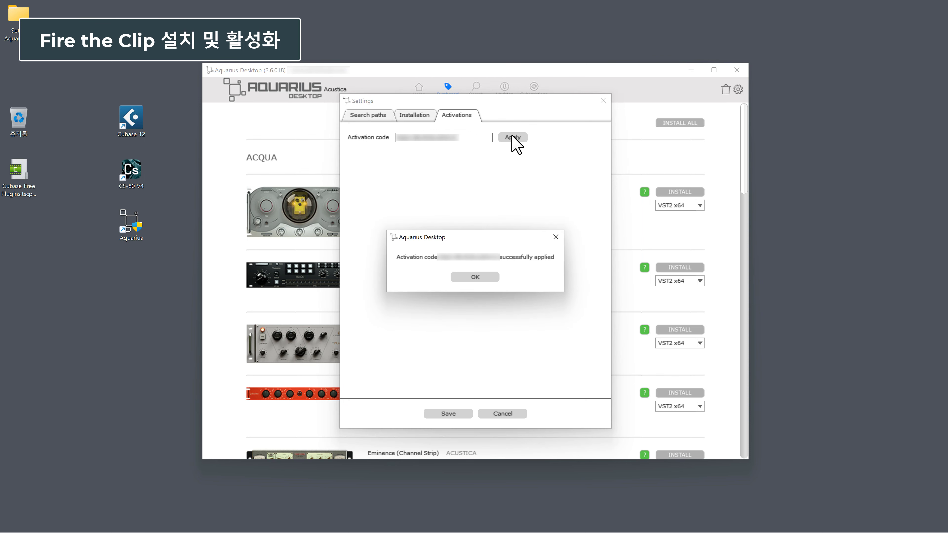
click(478, 282)
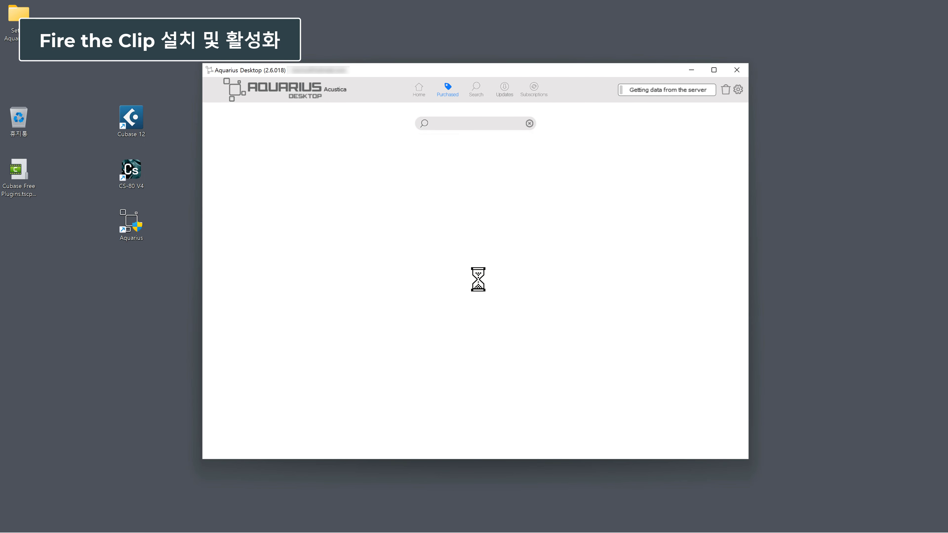
Install Fire The Clip (Compressor) from the purchased products in Aquarius Desktop.
scroll(745, 202, down, 3)
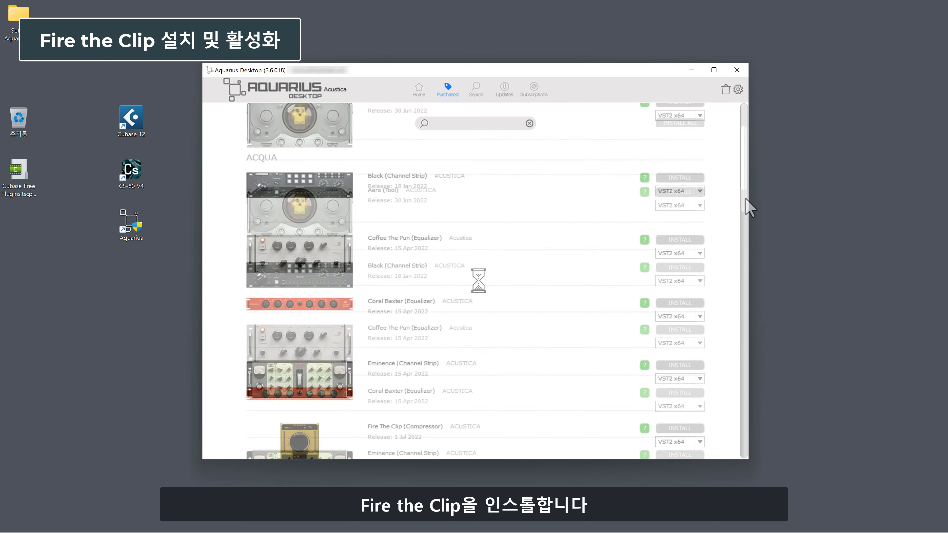
drag(746, 202, 745, 223)
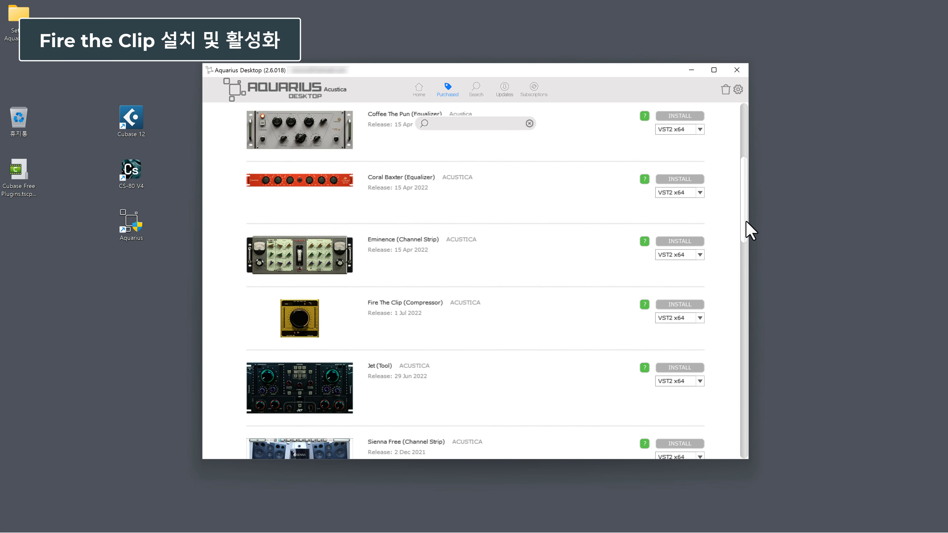
click(682, 305)
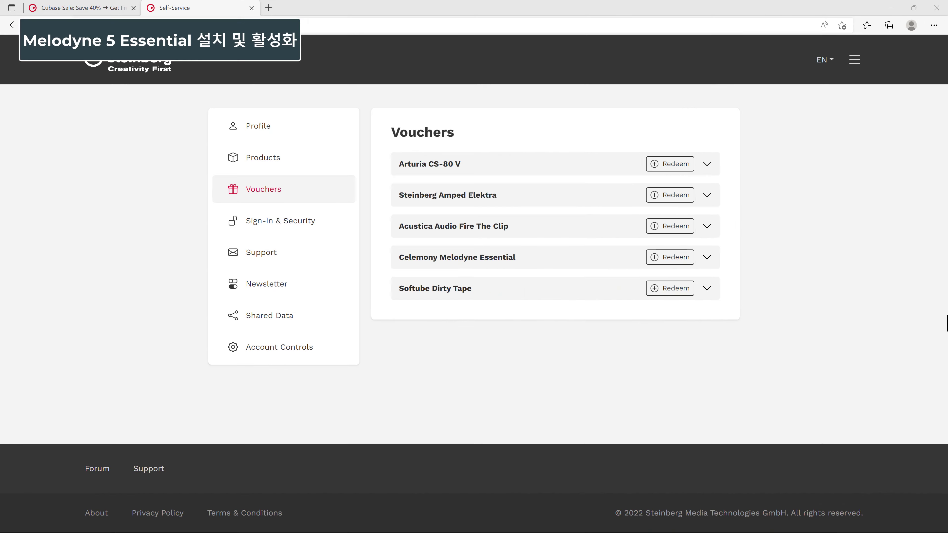
Open the redemption site for the Celemony Melodyne Essential voucher and copy its voucher code in the Steinberg account.
click(707, 259)
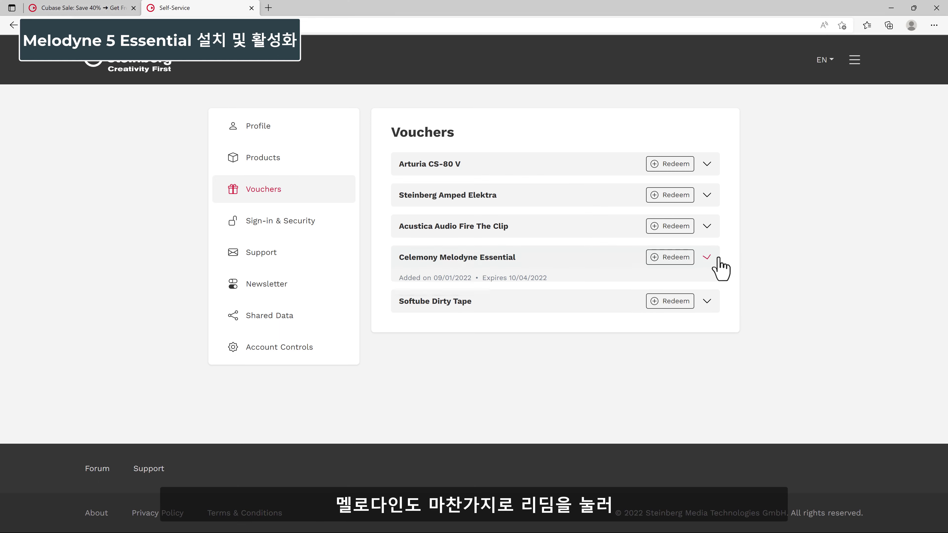
click(677, 257)
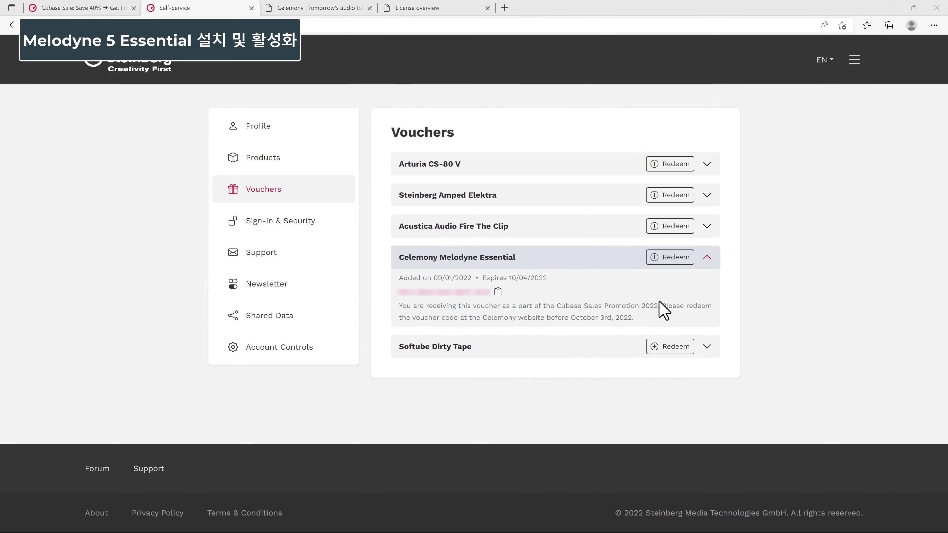
click(497, 291)
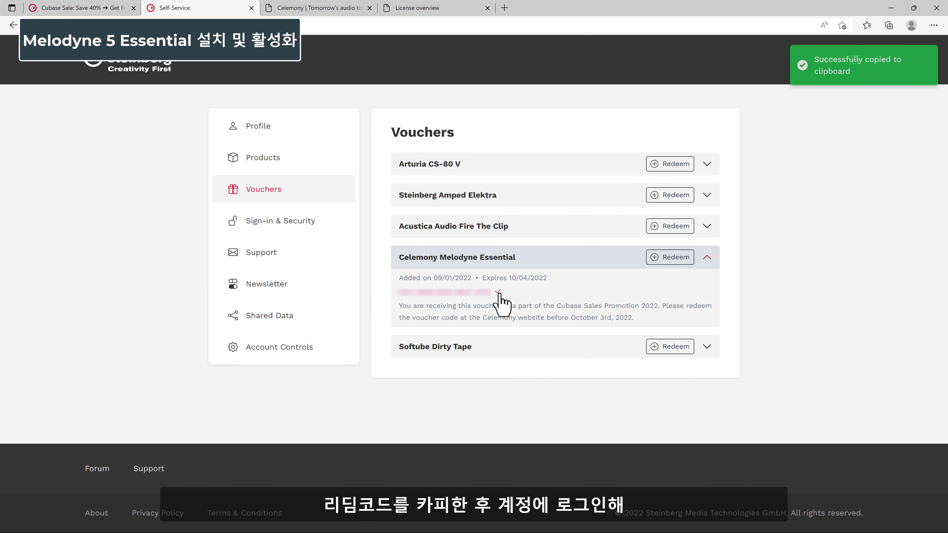
Add the Melodyne license to the Celemony user account by pasting the voucher code as the serial number, continuing past the technical information.
click(440, 8)
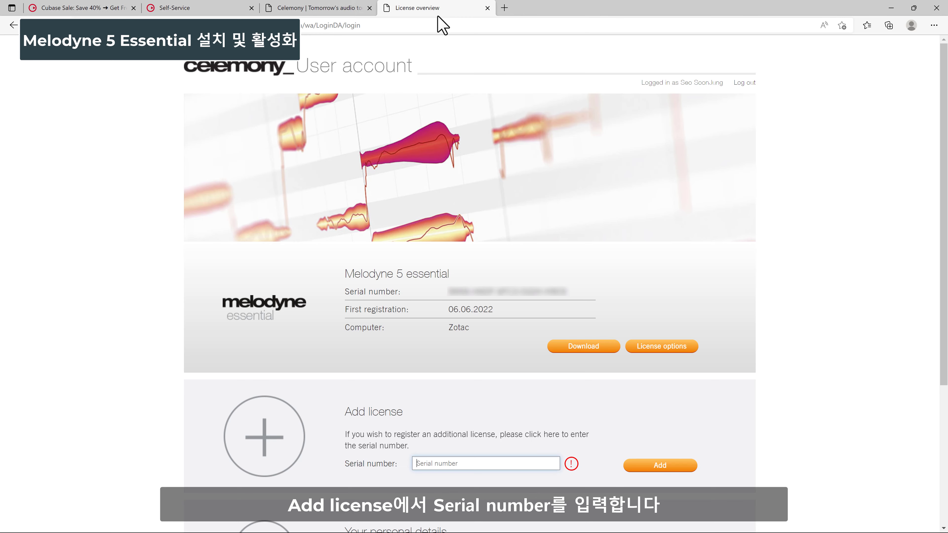
click(425, 463)
key(ctrl+v)
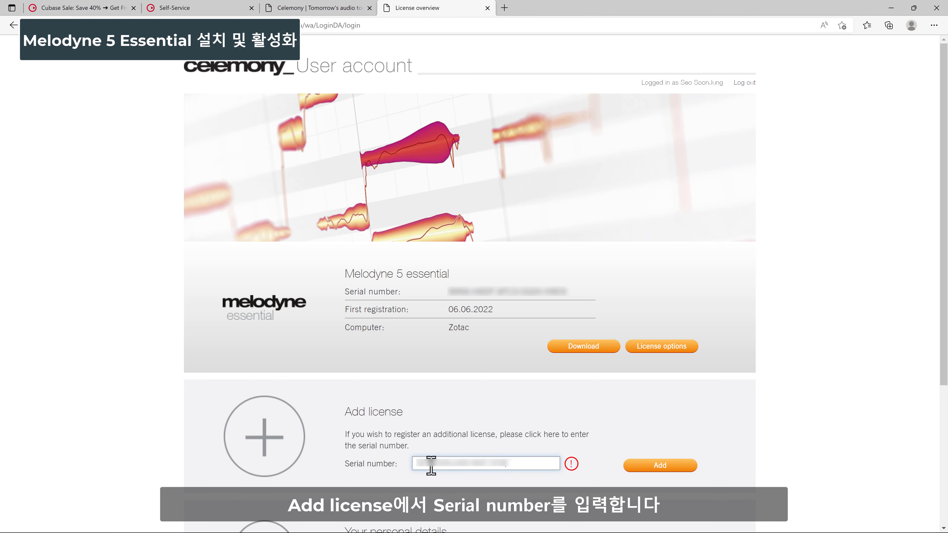
click(659, 466)
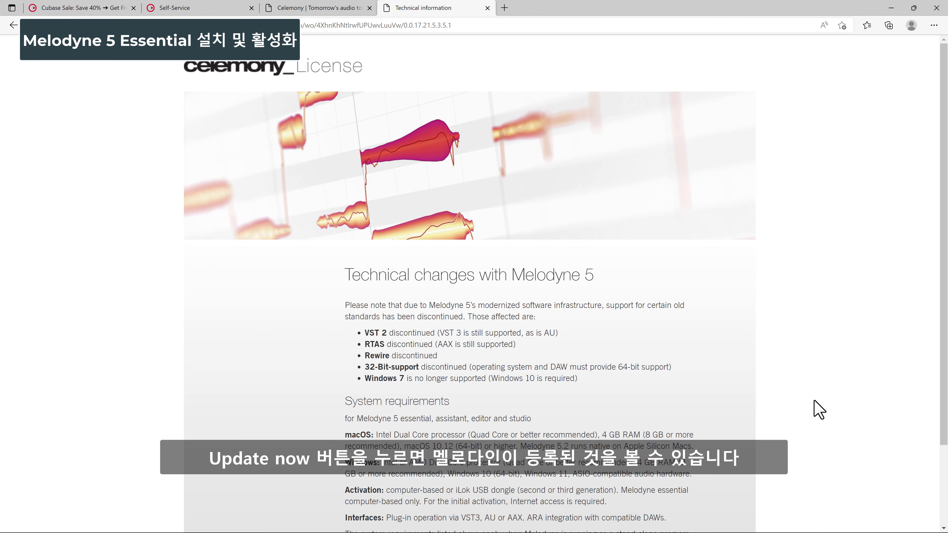
scroll(804, 402, down, 3)
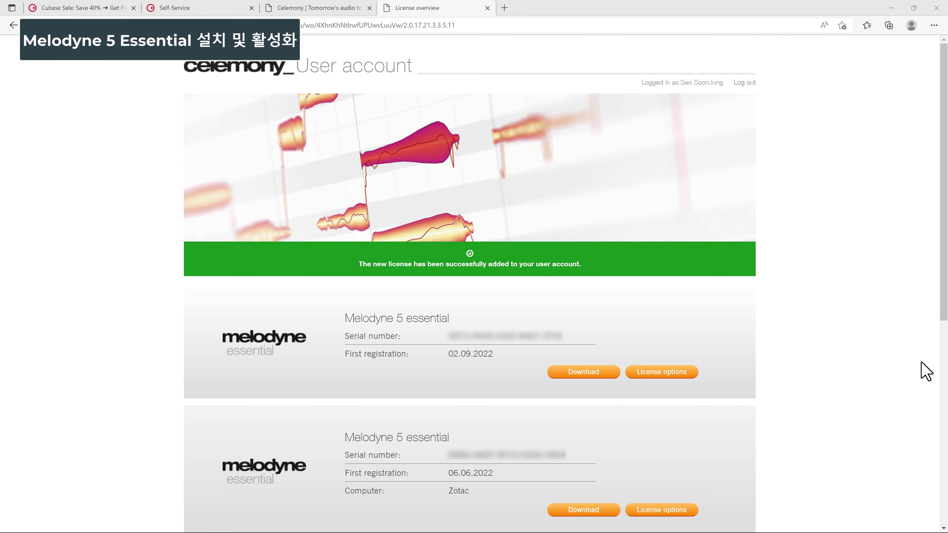
Download the Windows installation program for the Melodyne 5 essential license registered on 02.09.2022 in the Celemony account.
click(583, 371)
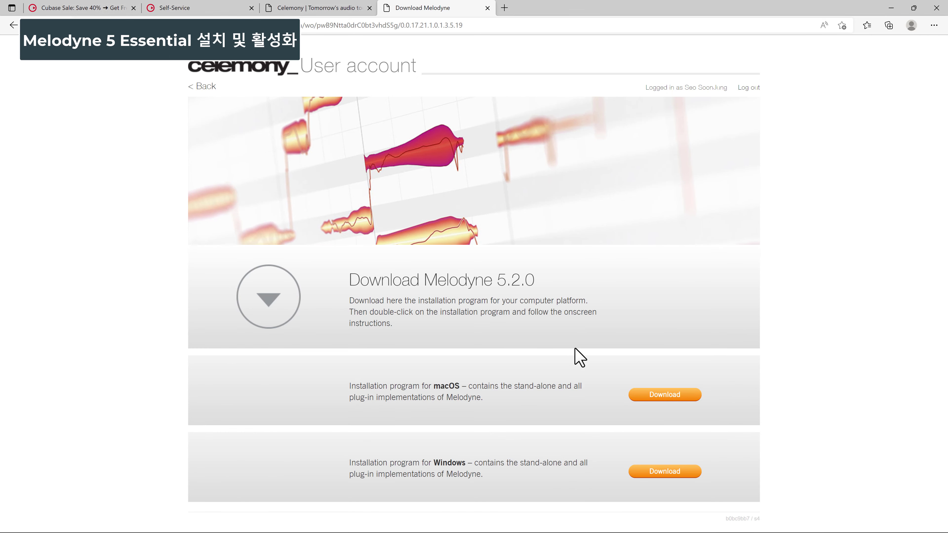
click(662, 473)
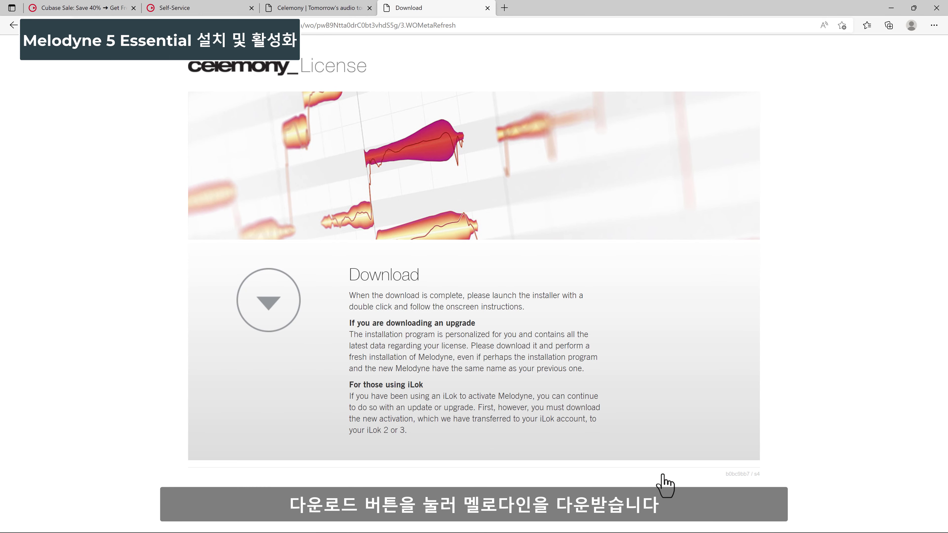
click(269, 305)
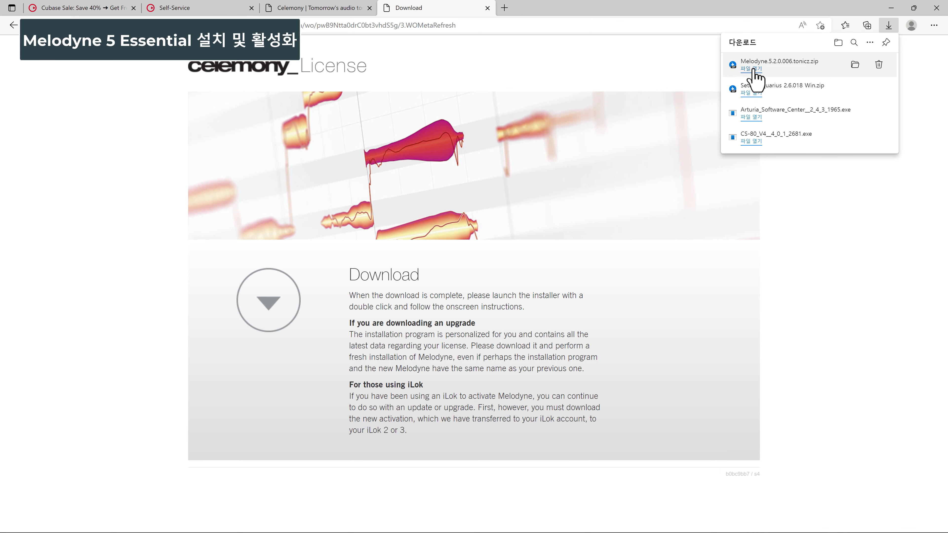
Open the downloaded Melodyne.5.2.0.006.tonicz.zip and extract it to the desktop into its own folder.
click(754, 69)
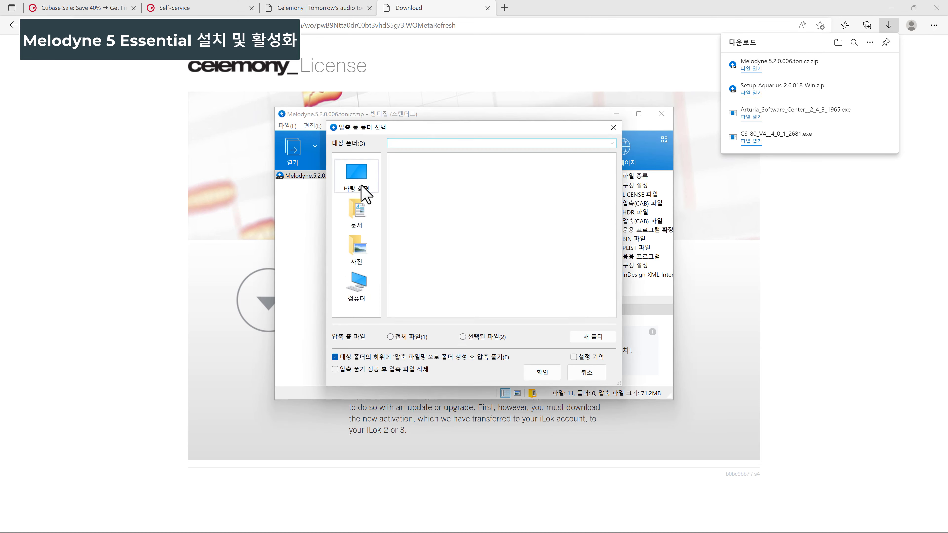
click(357, 176)
click(548, 371)
click(572, 355)
click(661, 113)
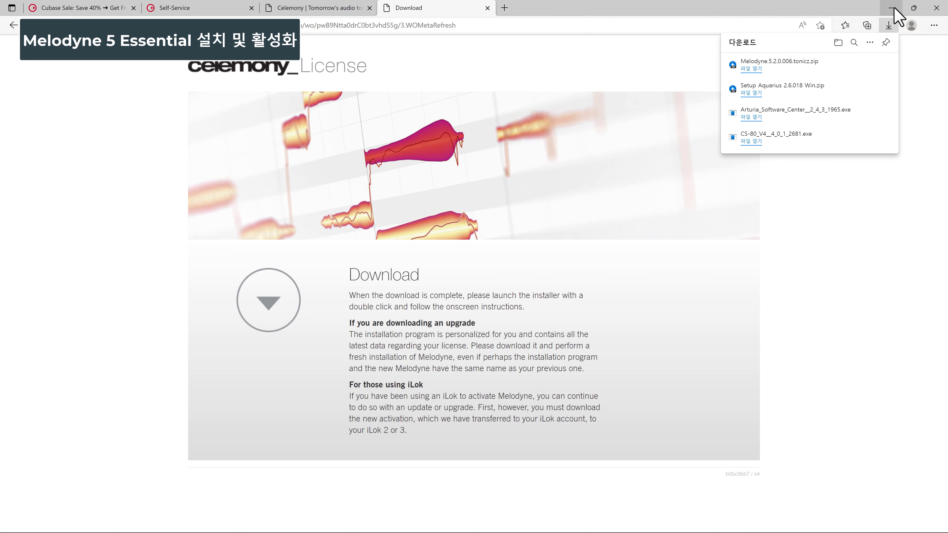
Run setup.exe from the extracted Melodyne folder and complete the Modify setup with only the Vst 3 (64-Bit) feature.
click(891, 8)
double_click(18, 69)
click(527, 266)
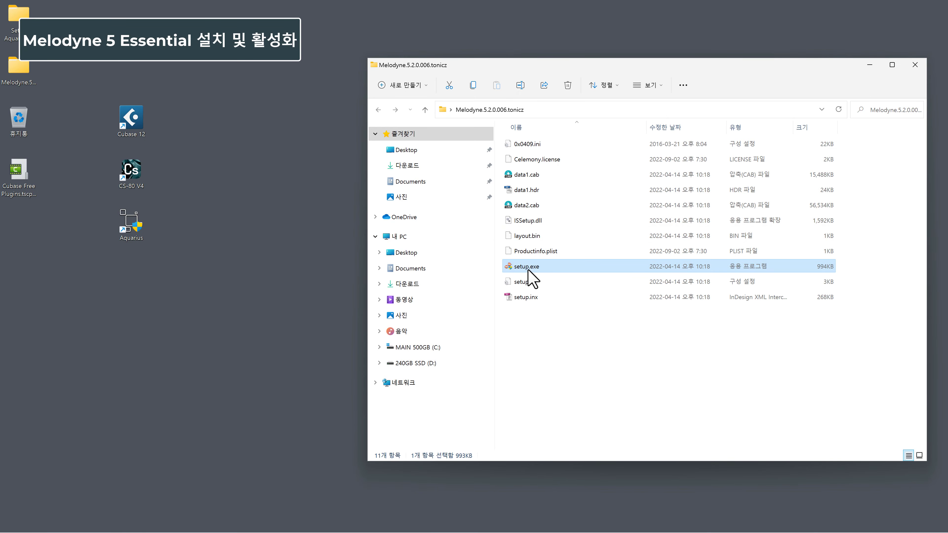
double_click(527, 267)
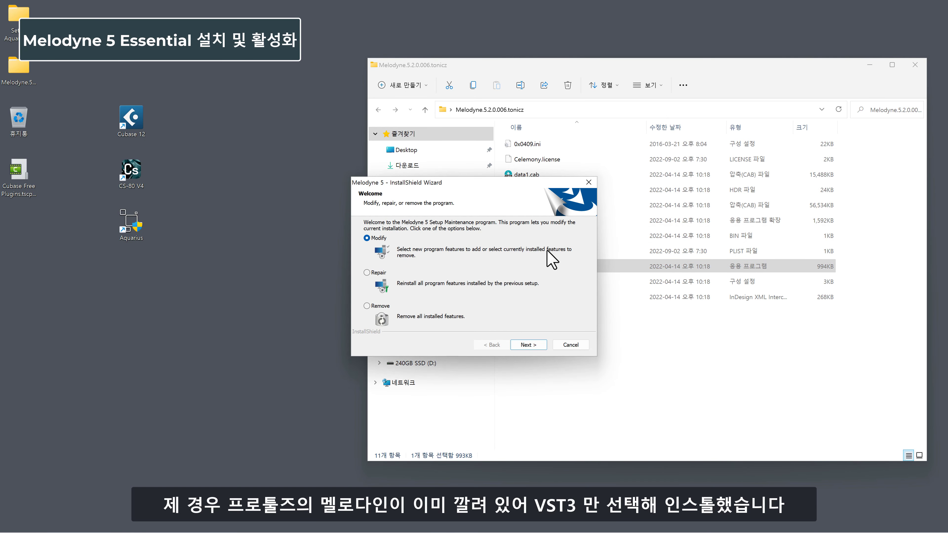
click(528, 344)
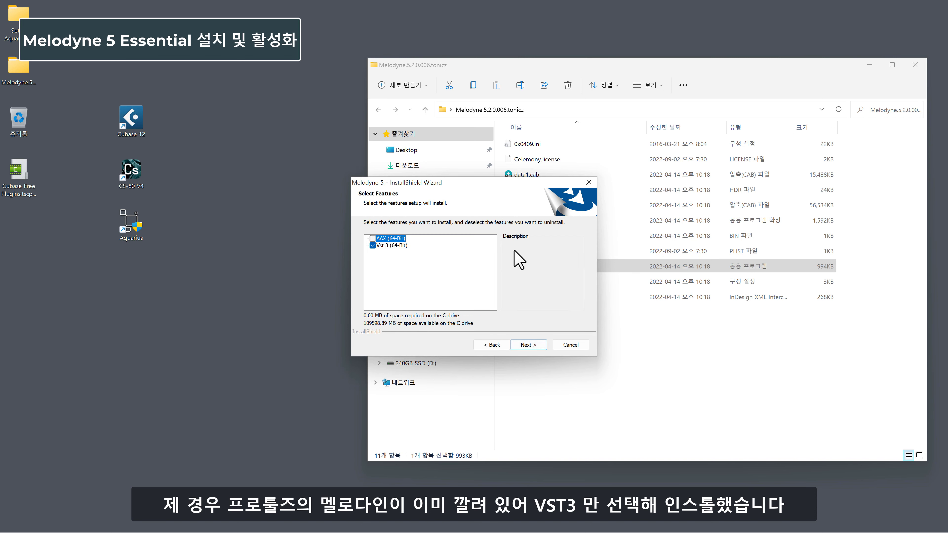
click(528, 344)
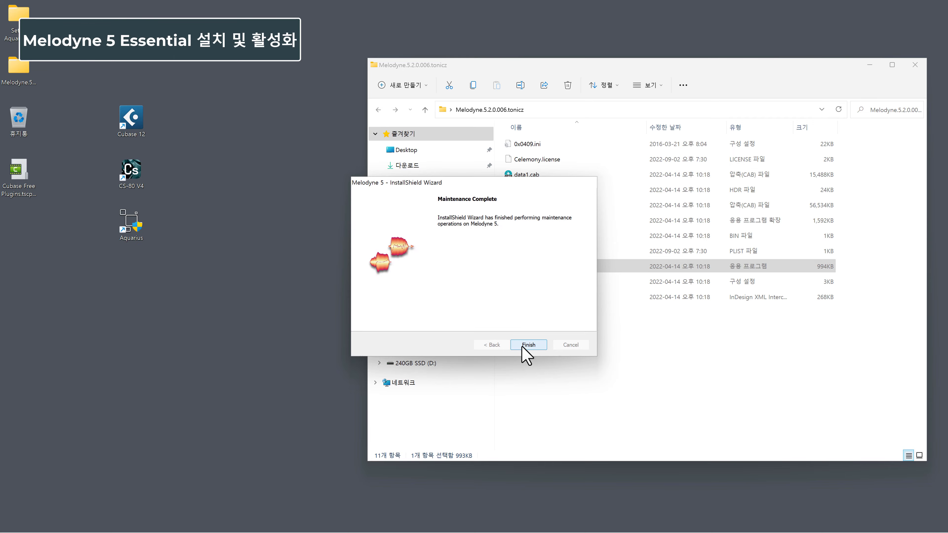
click(528, 346)
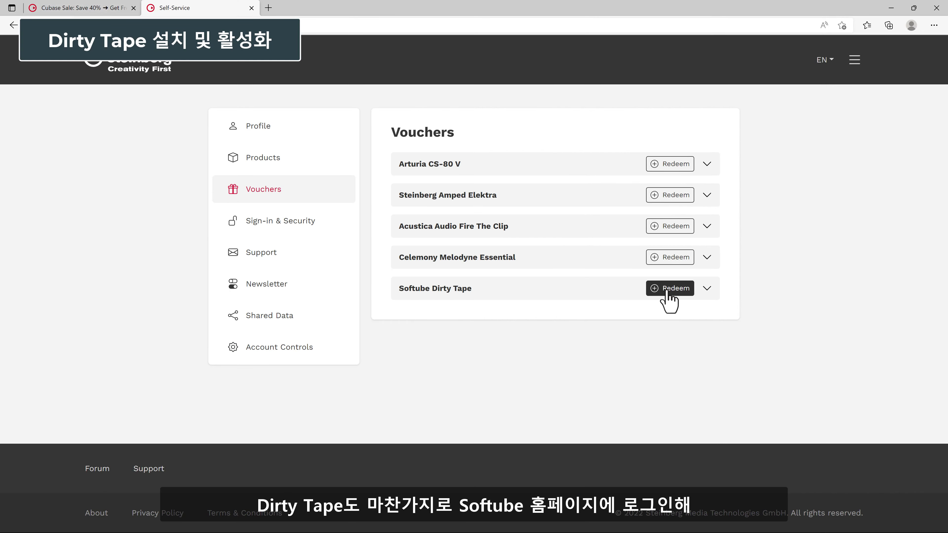
Open the redemption site for the Softube Dirty Tape voucher and go to license registration in the Softube account.
click(836, 276)
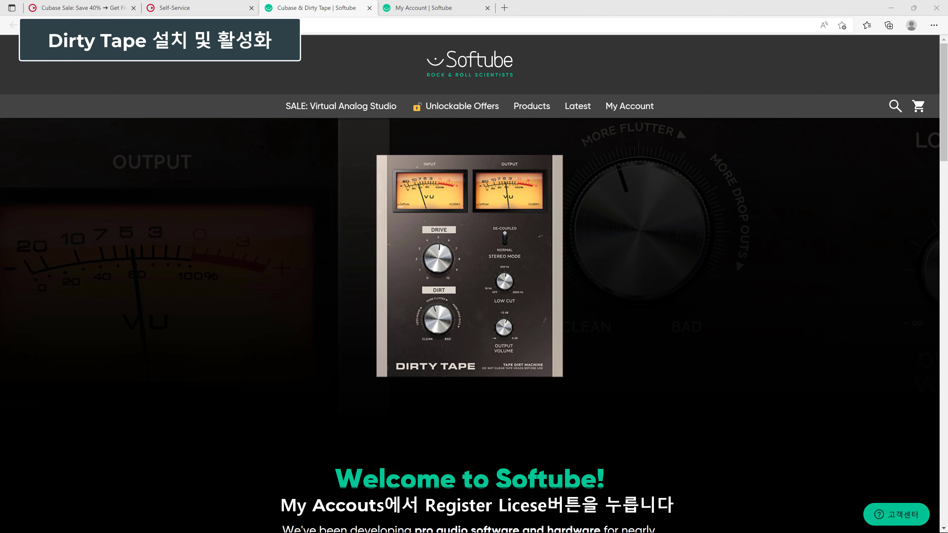
click(630, 109)
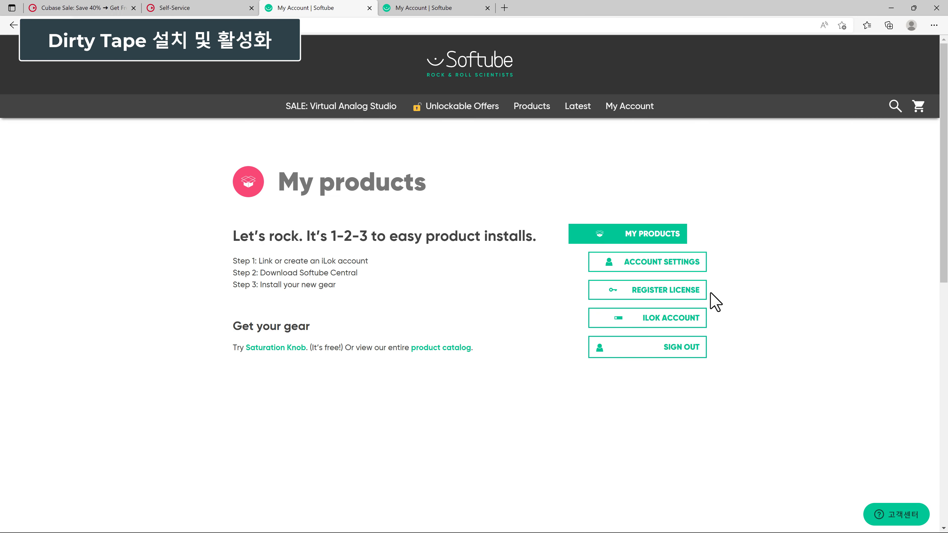
click(662, 298)
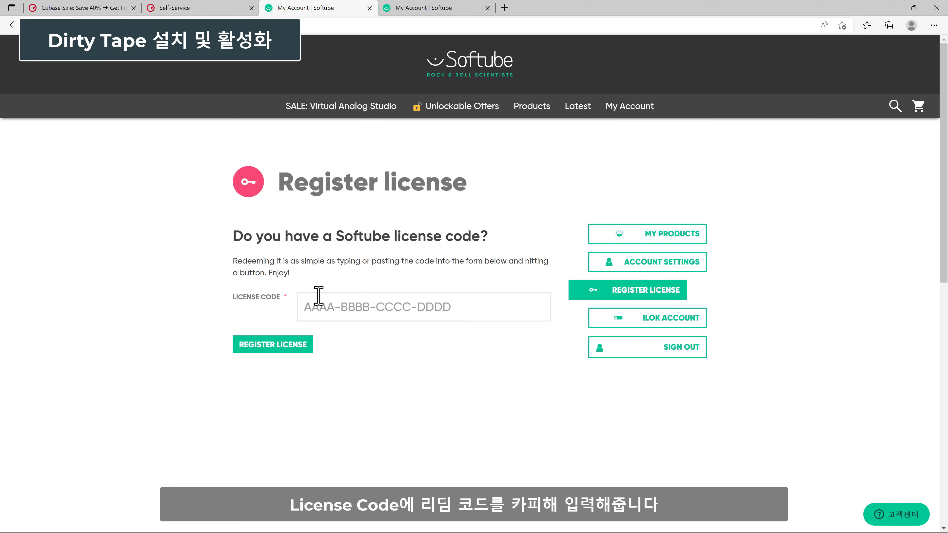
Register the Dirty Tape: Special Edition license by pasting the voucher code as the Softube license code and confirming the redemption.
click(316, 312)
key(ctrl+v)
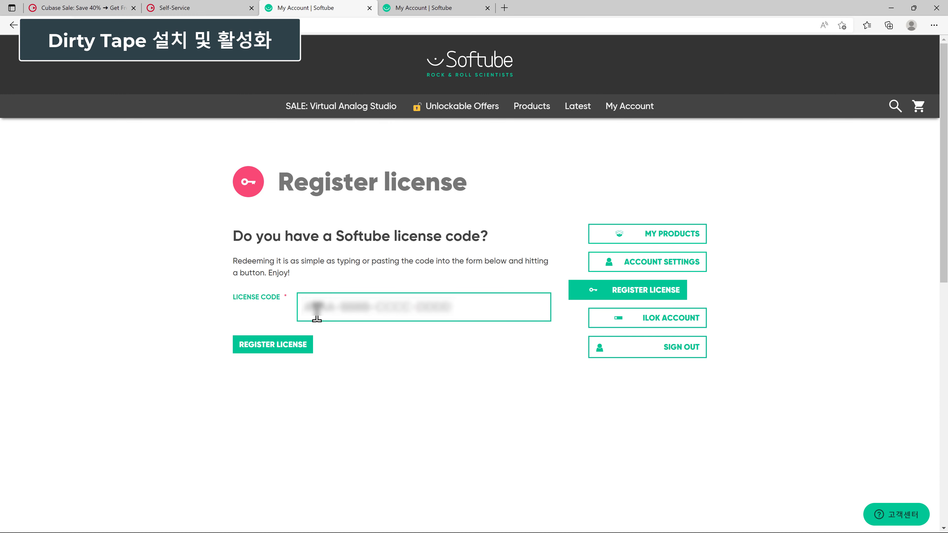
click(282, 351)
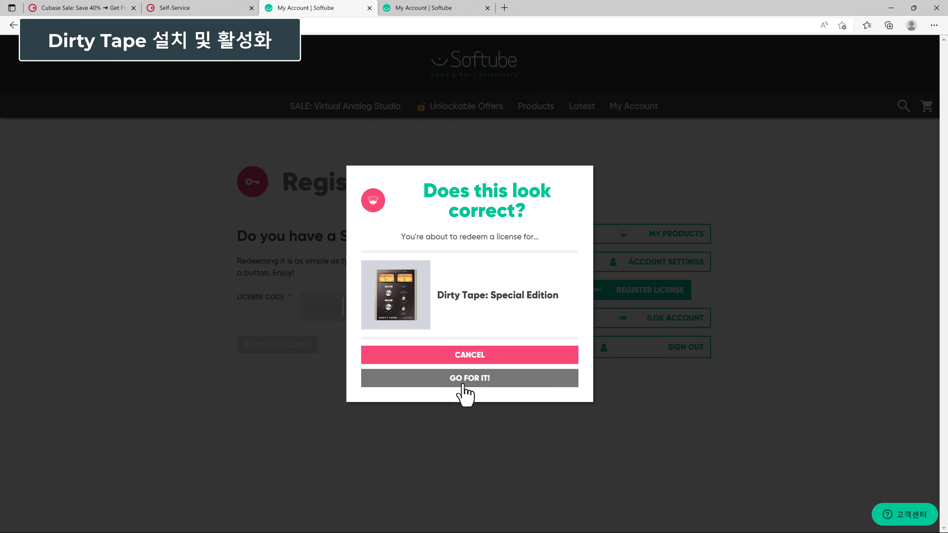
click(480, 379)
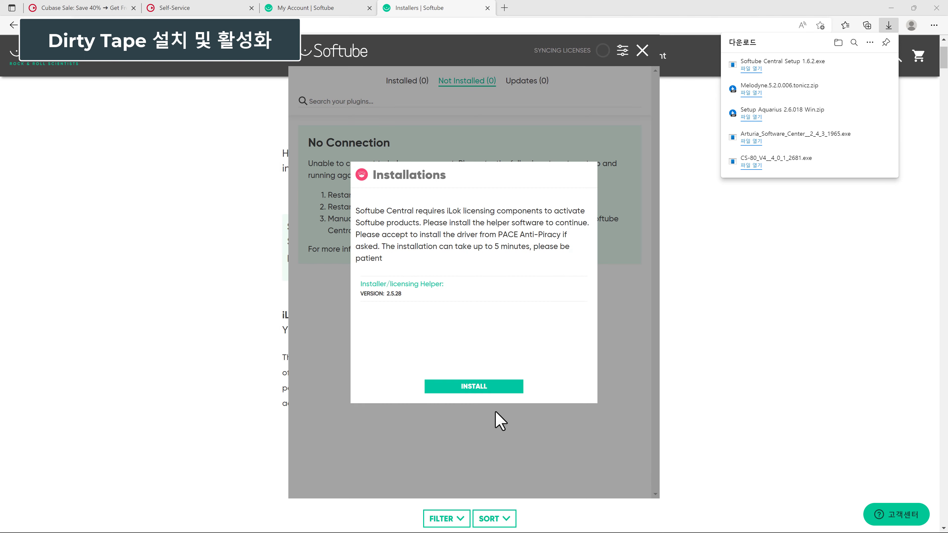
Install the Installer/licensing Helper required by Softube Central by running through its setup wizard.
click(473, 386)
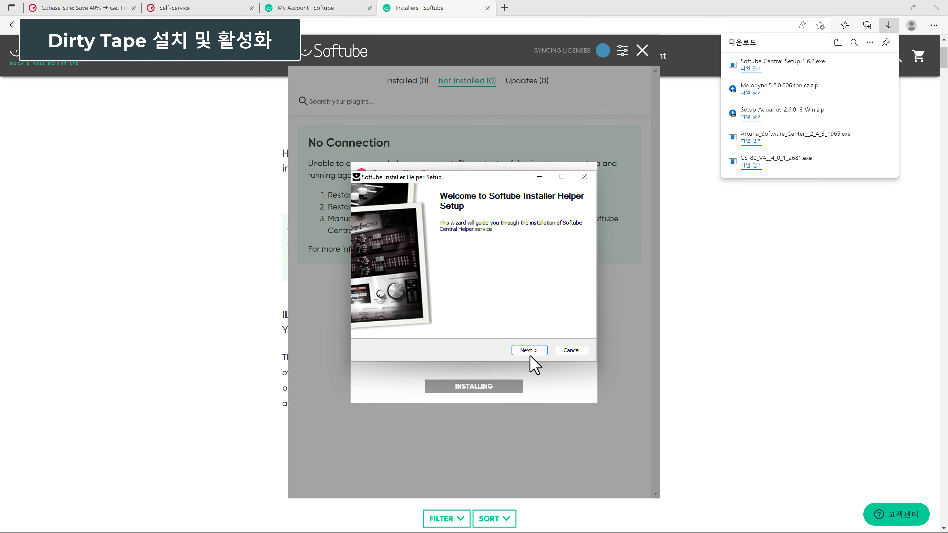
click(529, 352)
click(529, 352)
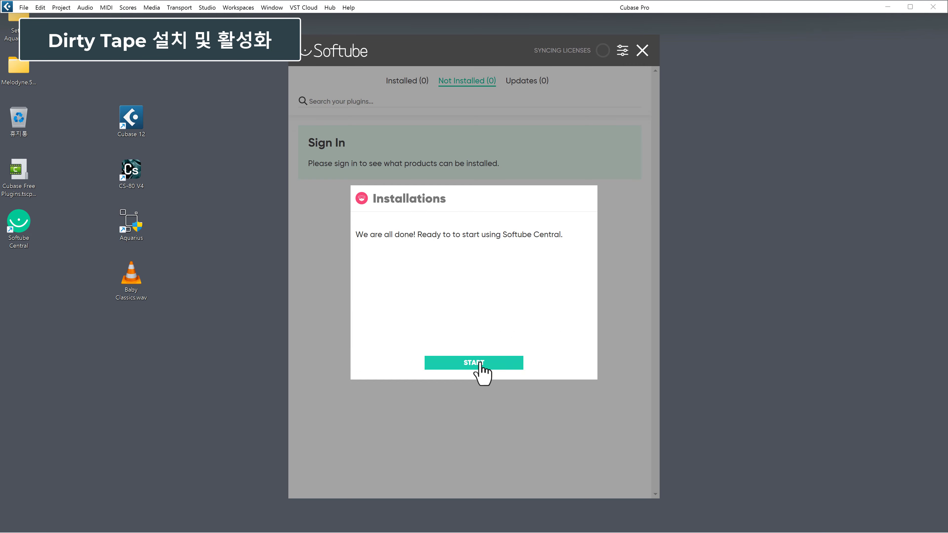
Start Softube Central and sign in with the Softube account's e-mail and password.
click(479, 364)
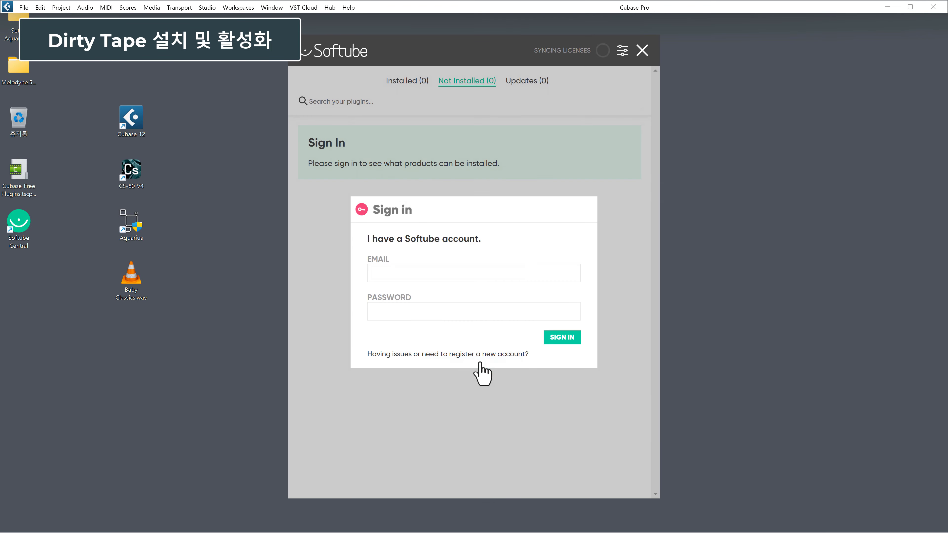
click(436, 271)
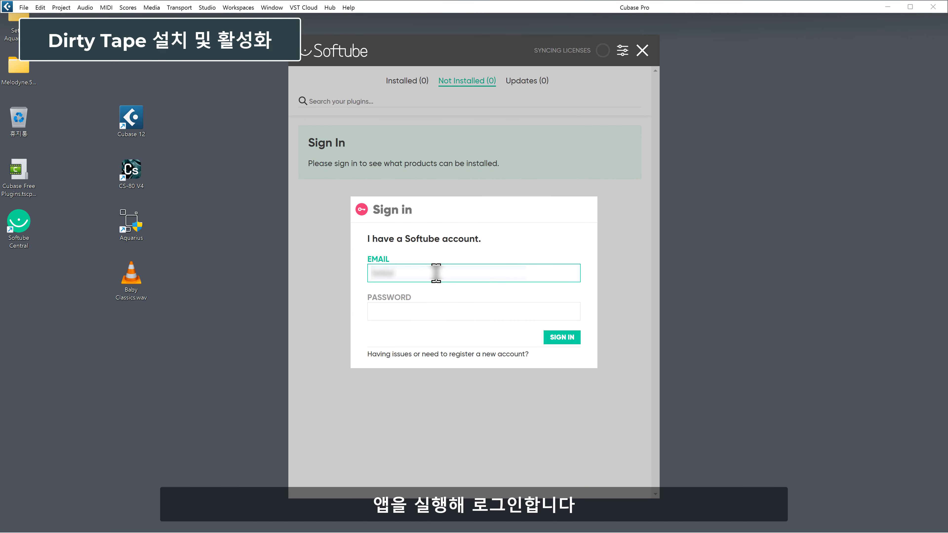
key(Tab)
text(*****)
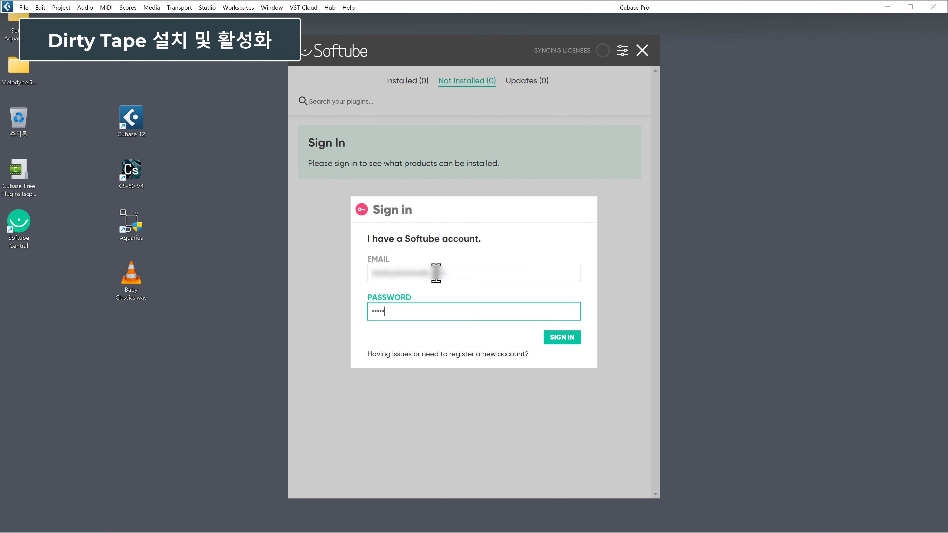
click(562, 338)
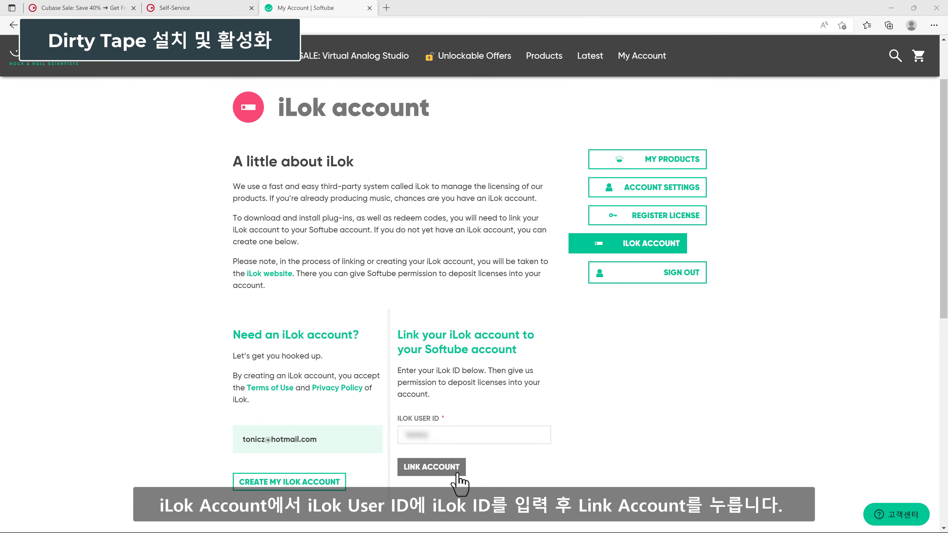
Link the iLok account to the Softube account by its user ID, authorizing Softube AB with the iLok password.
click(432, 467)
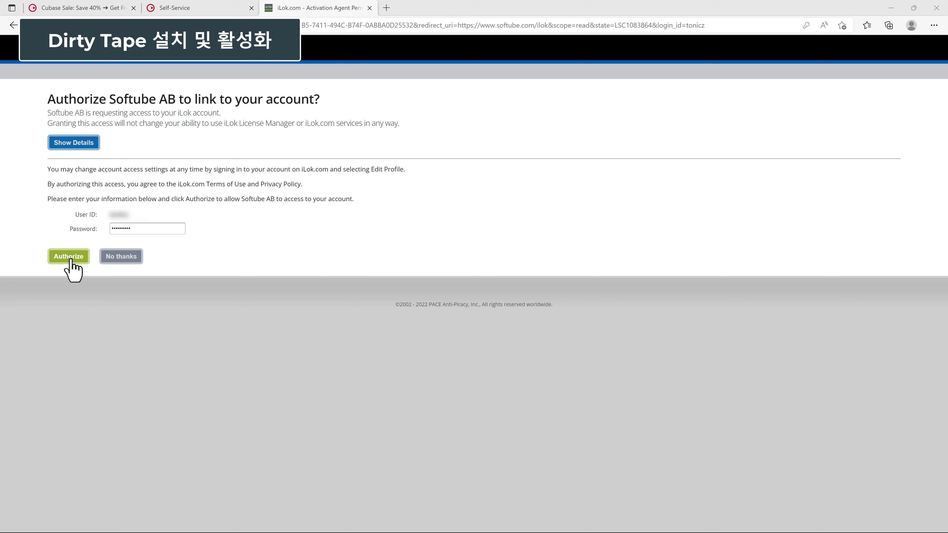
click(71, 261)
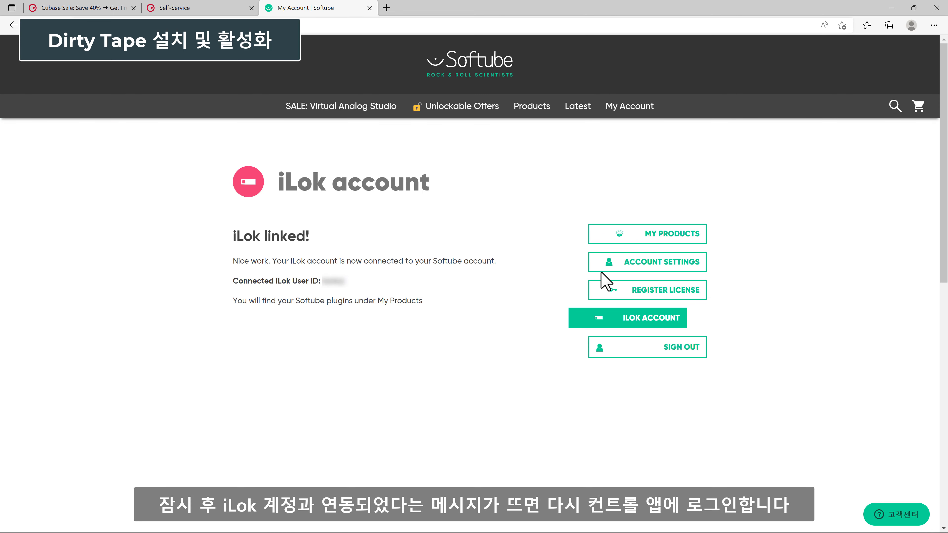
click(620, 236)
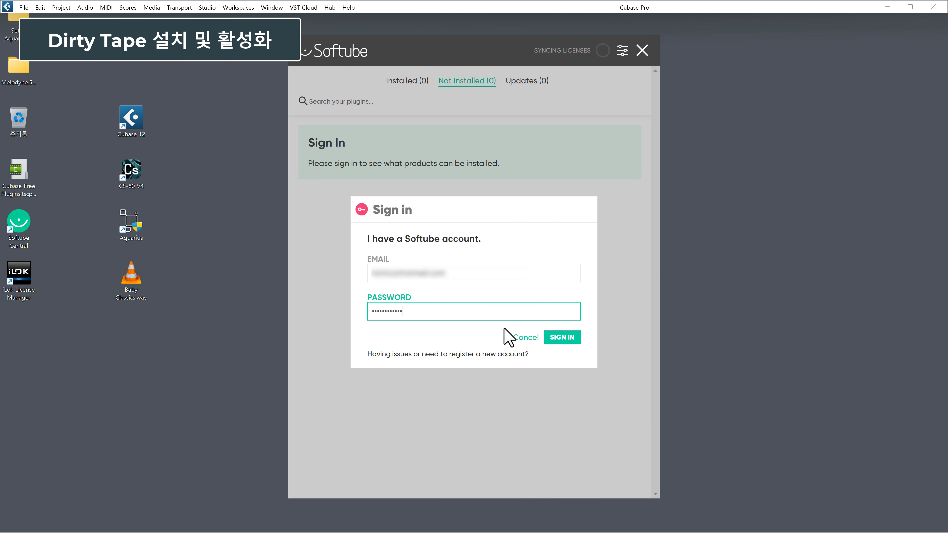
Sign in again to Softube Central with the account's e-mail and password, and install the Dirty Tape plug-in.
click(557, 335)
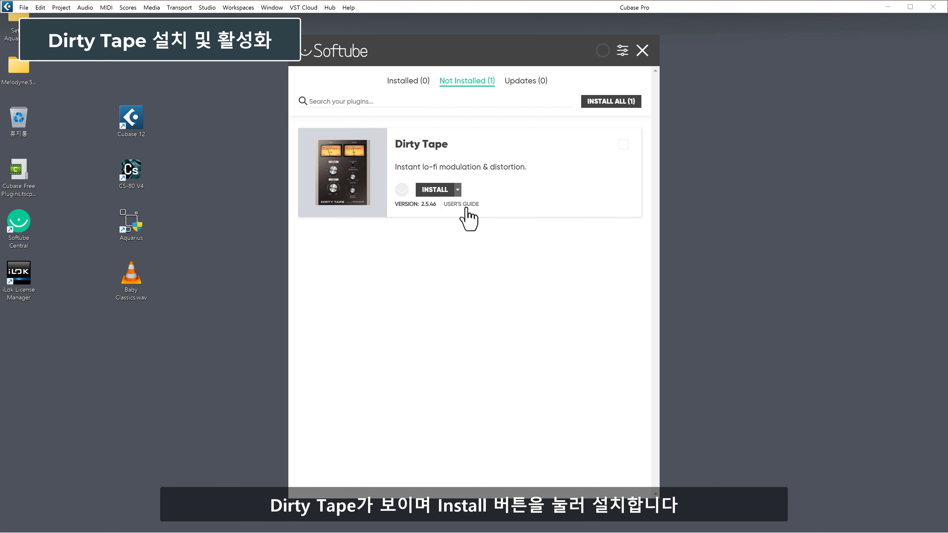
click(448, 189)
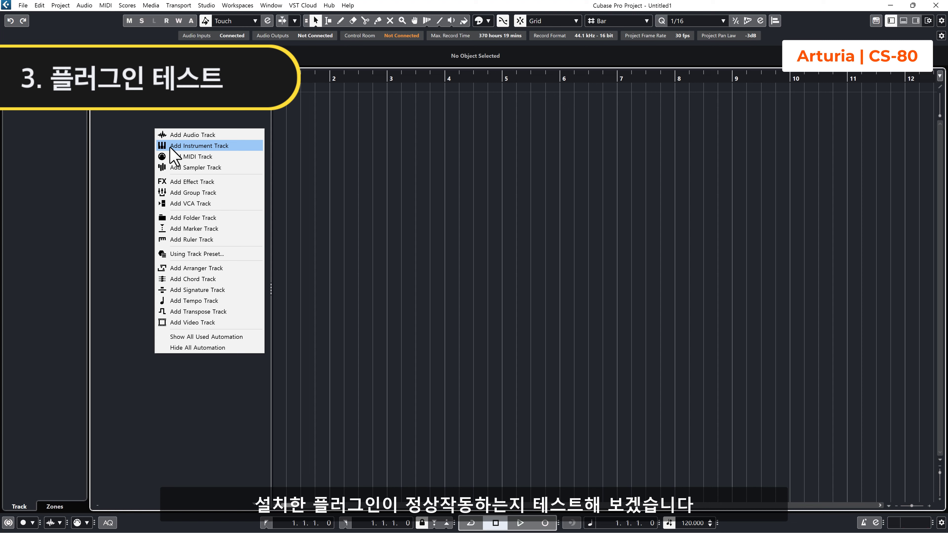
In Cubase, add an instrument track using CS-80 V4 routed to Stereo Out.
click(198, 146)
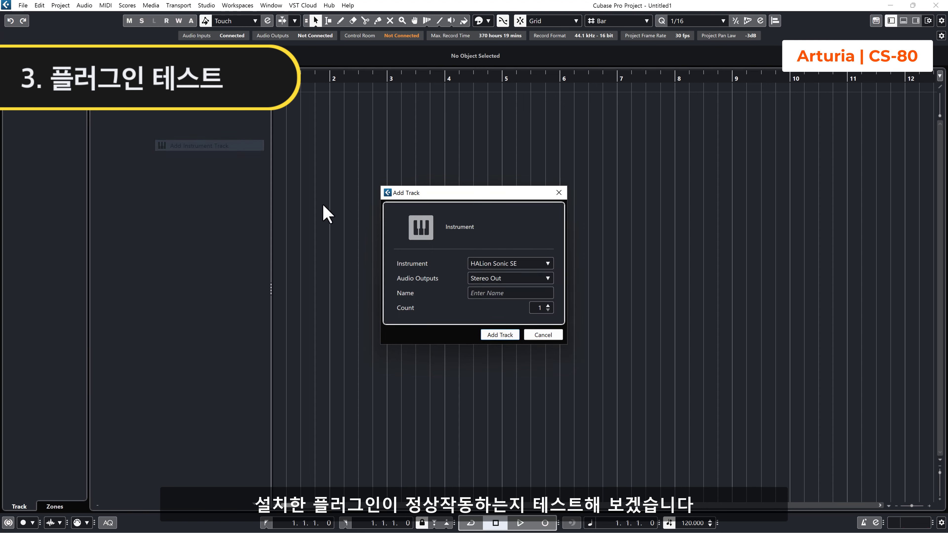
click(516, 264)
click(437, 354)
click(501, 336)
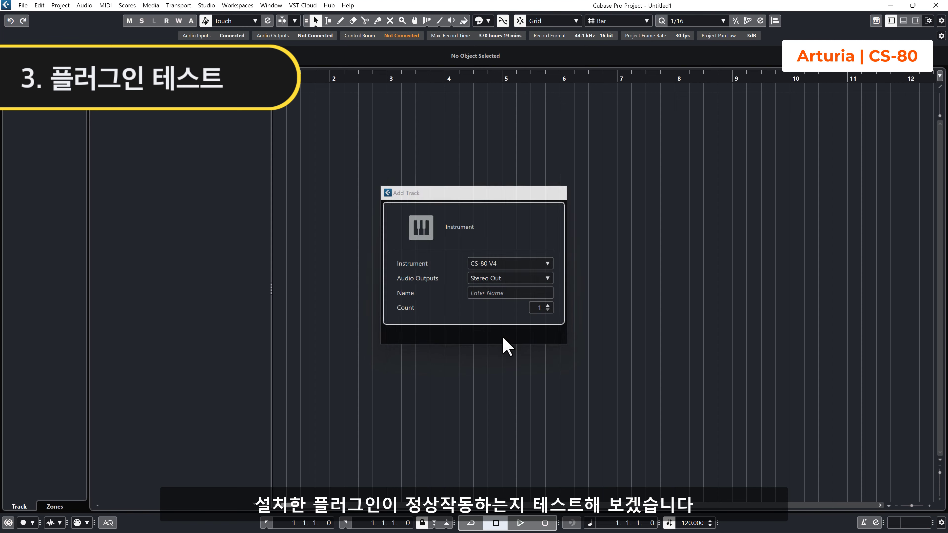
click(471, 357)
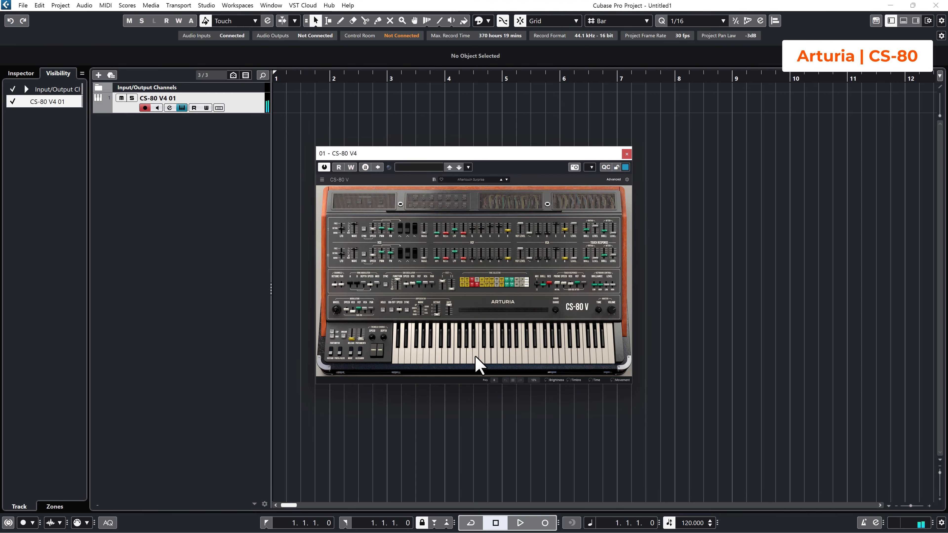
Assign an audio device to the Stereo Out bus in the Audio Connections outputs and close the window.
click(206, 5)
click(223, 104)
drag(518, 110, 153, 161)
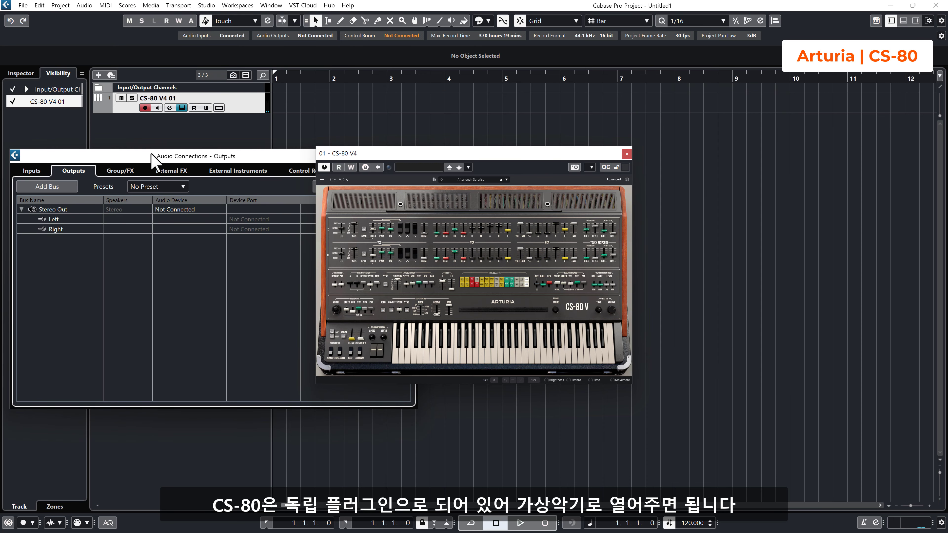
click(185, 210)
click(191, 235)
click(406, 157)
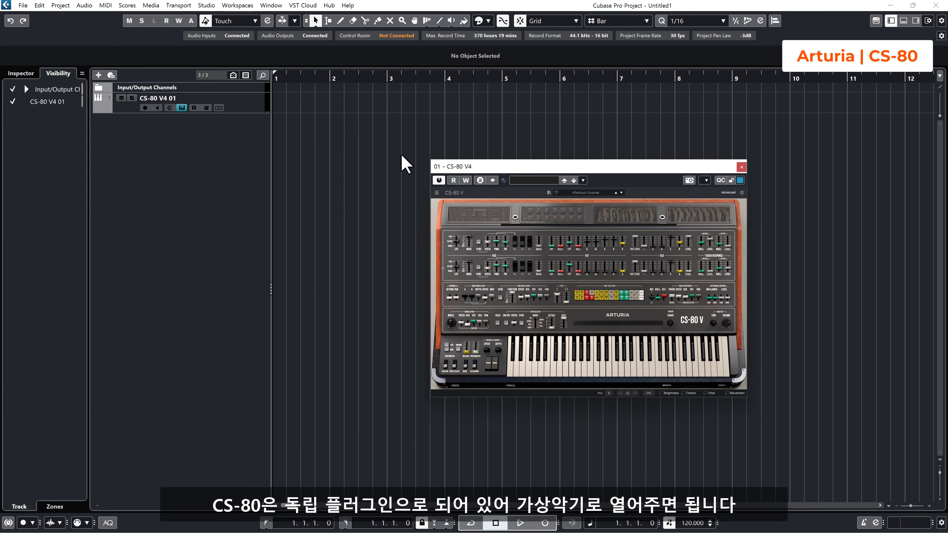
Play notes on the CS-80 V virtual keyboard to test its sound.
click(612, 364)
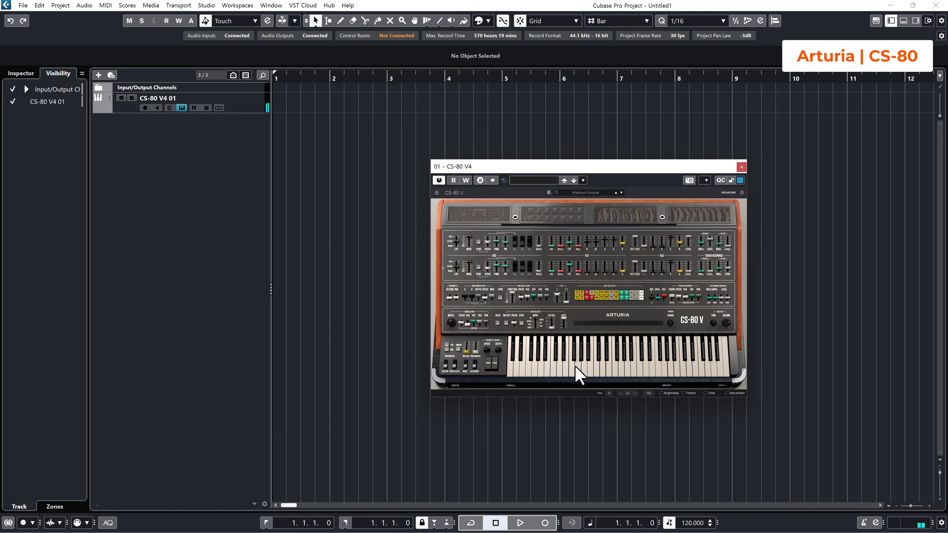
click(614, 373)
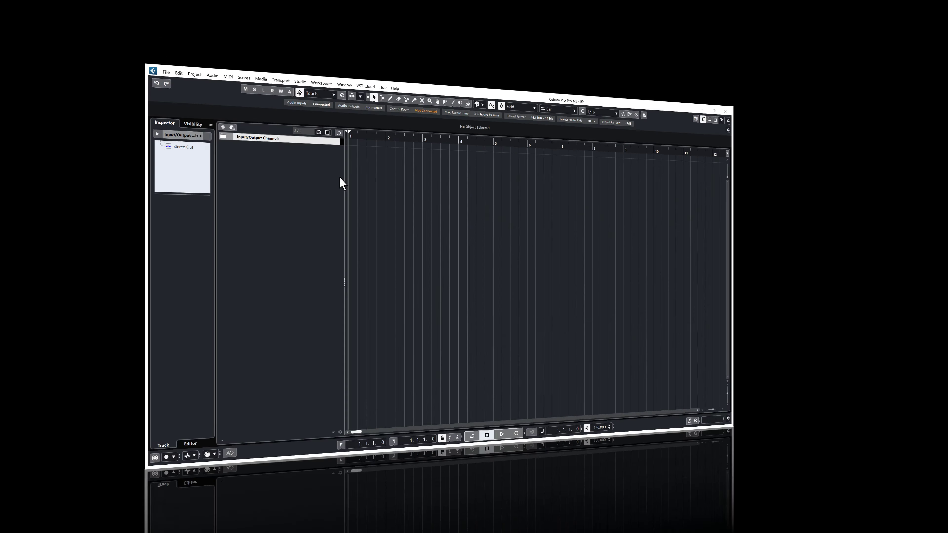
Add an instrument track using HALion Sonic SE with its audio output routed to Stereo Out.
right_click(226, 144)
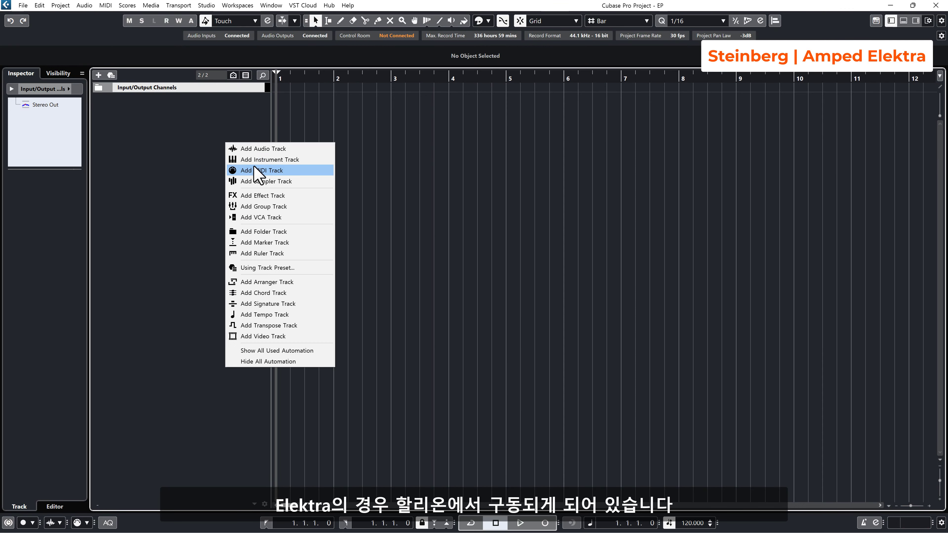
click(261, 160)
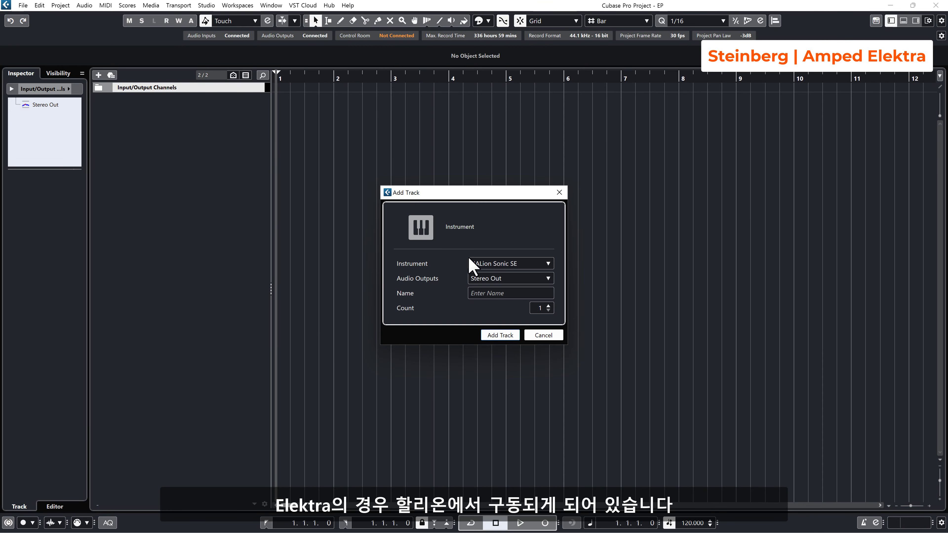
click(500, 335)
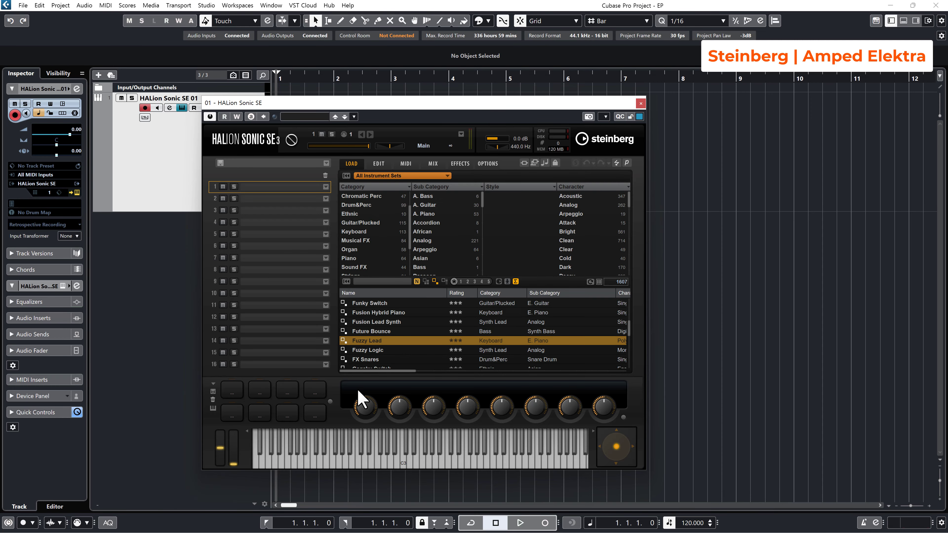
Load the Distorted Ballad preset from the Amped Elektra instrument set and play a note to test its sound.
click(445, 178)
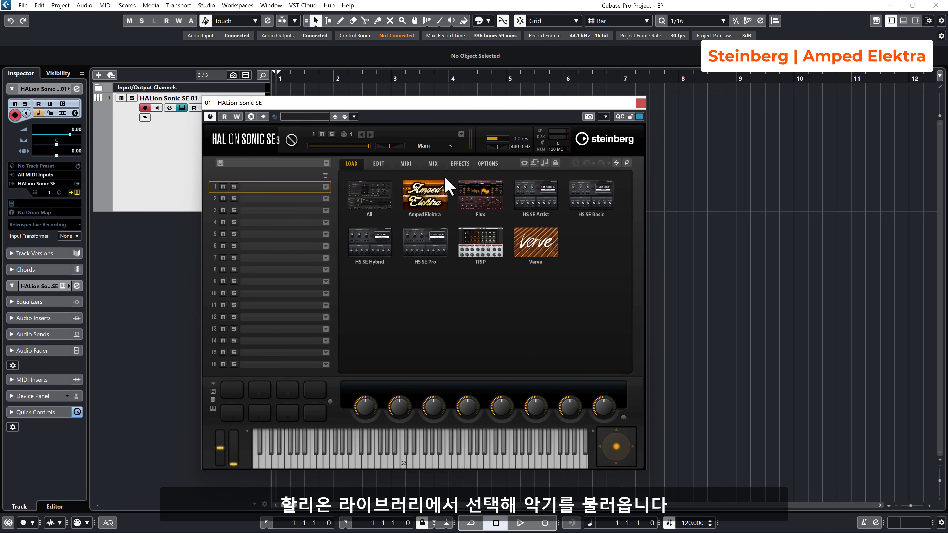
click(428, 214)
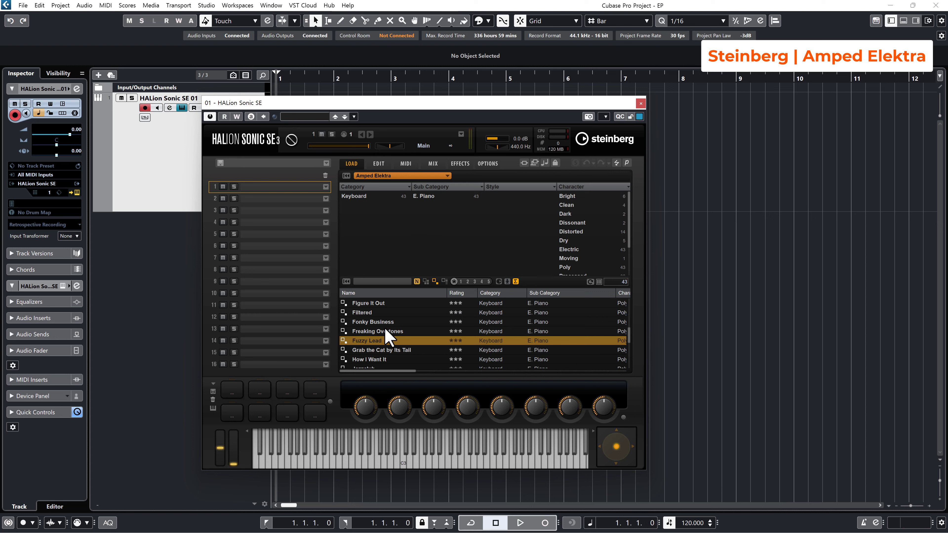
scroll(388, 324, up, 3)
double_click(377, 303)
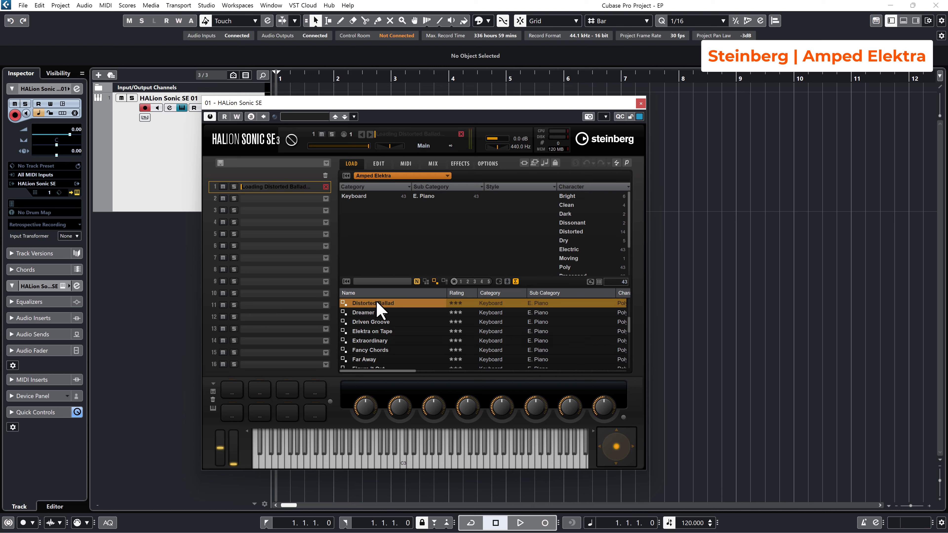
click(361, 463)
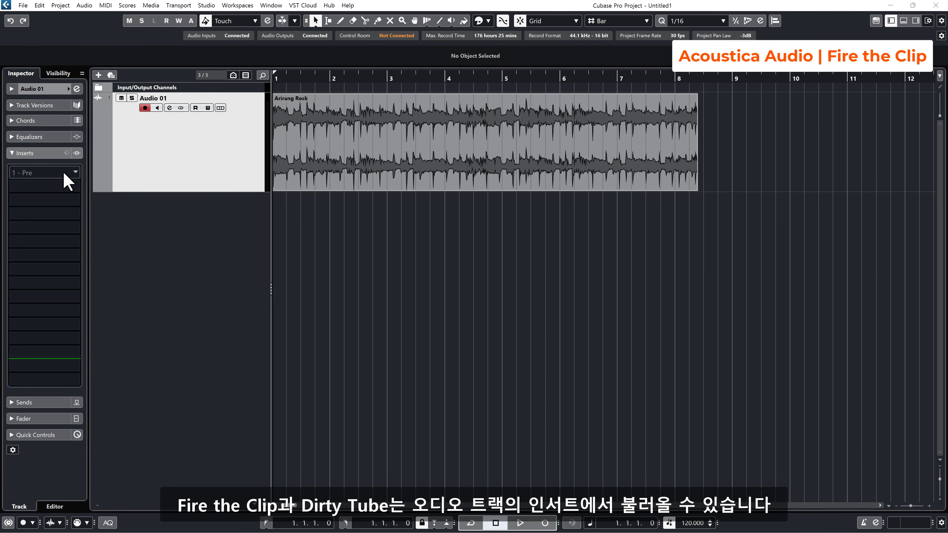
Search the effects for "fire" and load FIRETHECLIP into the first insert slot of Audio 01.
click(64, 178)
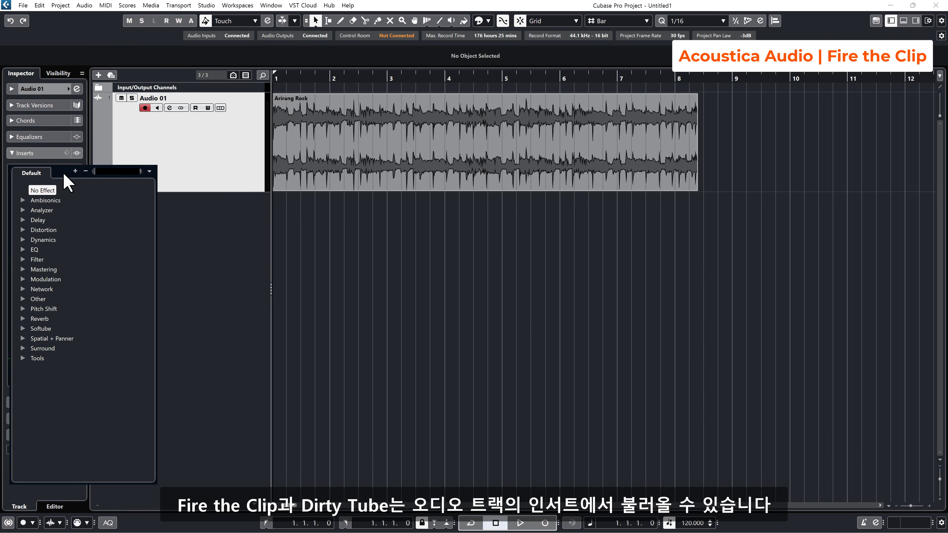
click(110, 172)
text(fir)
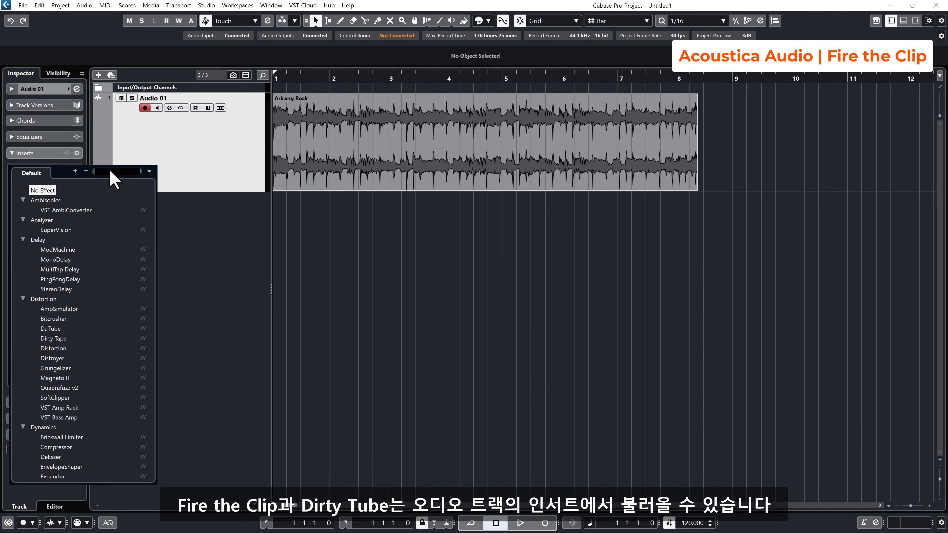
text(e)
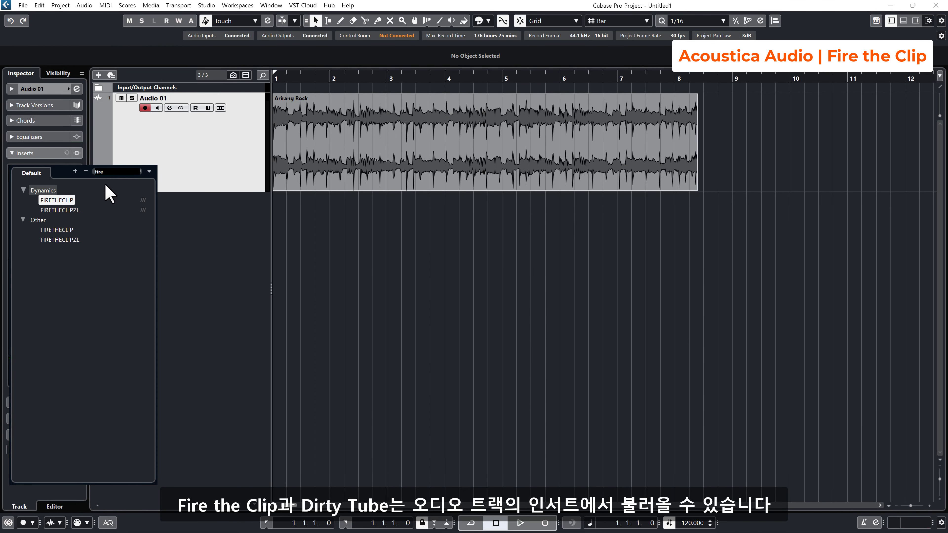
click(62, 201)
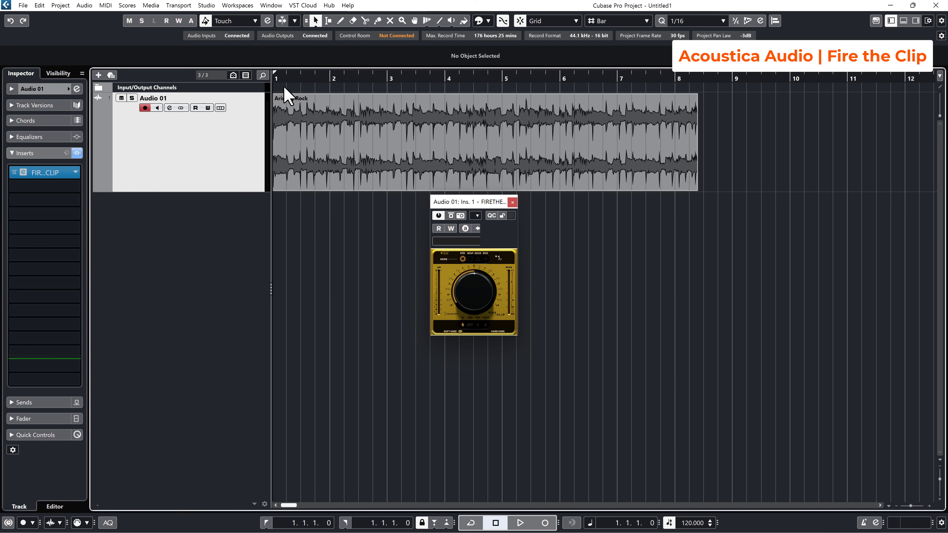
Play the Arirang Rock clip while adjusting the main knob of FIRETHECLIP, and stop playback.
key(space)
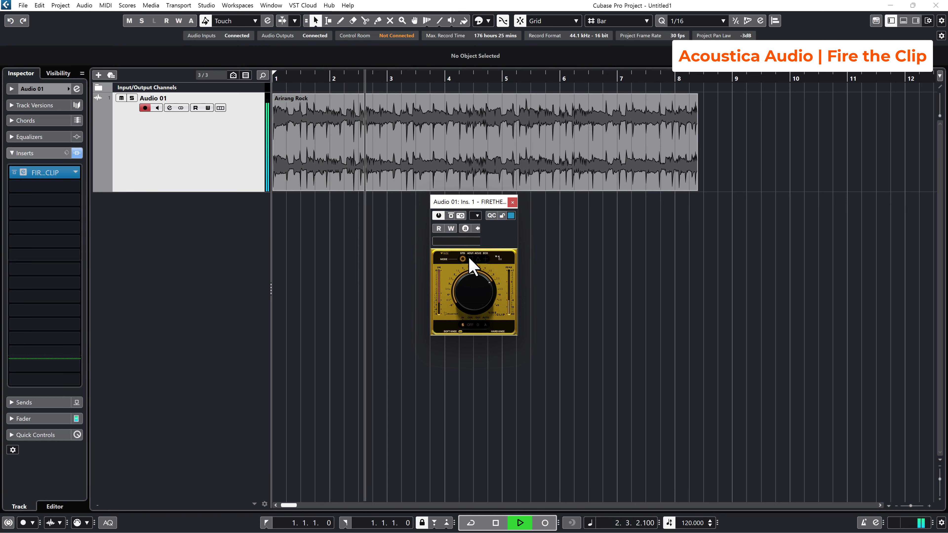
drag(471, 295, 472, 248)
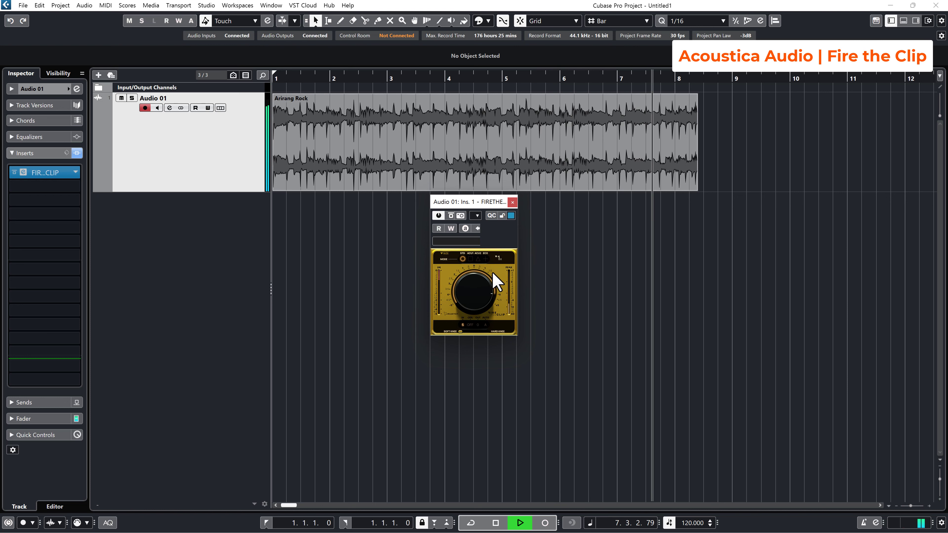
key(space)
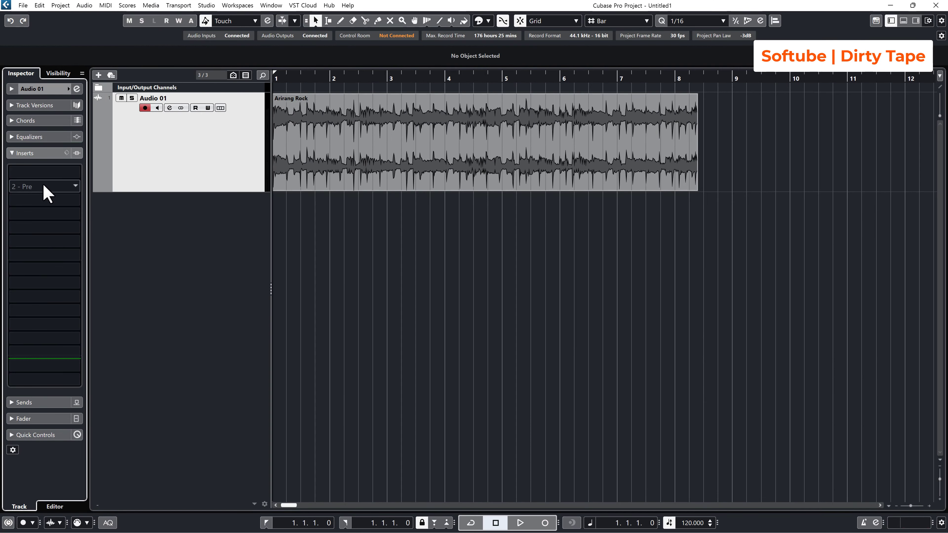
Load Dirty Tape into the first insert slot of Audio 01 and adjust its Dirt knob during playback.
click(68, 177)
text(dir)
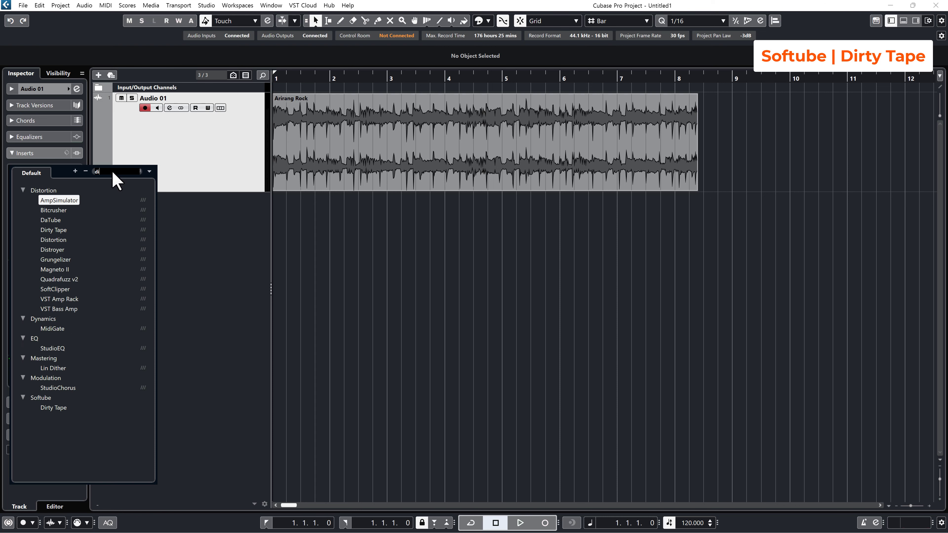
click(55, 220)
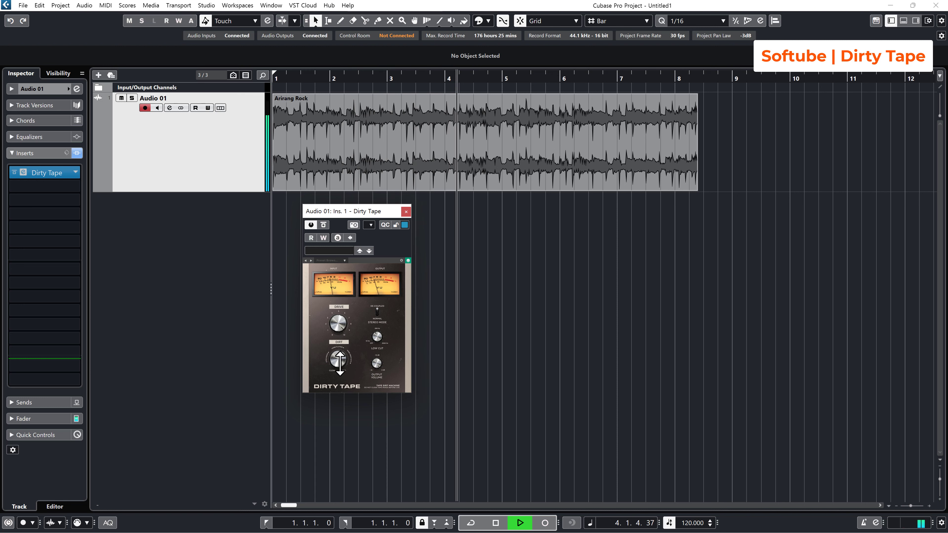
drag(332, 345, 341, 429)
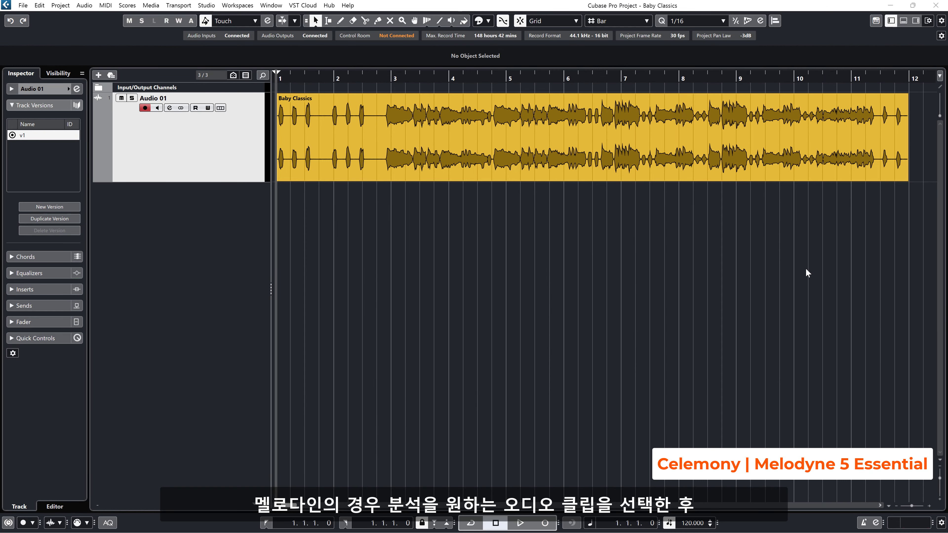
Set the Baby Classics audio event's extension to Melodyne.
click(584, 149)
click(587, 147)
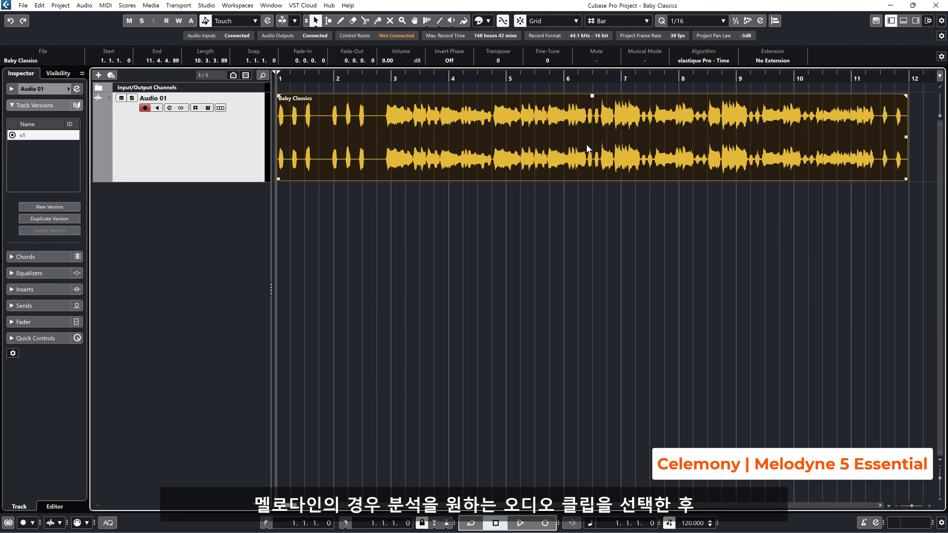
click(772, 60)
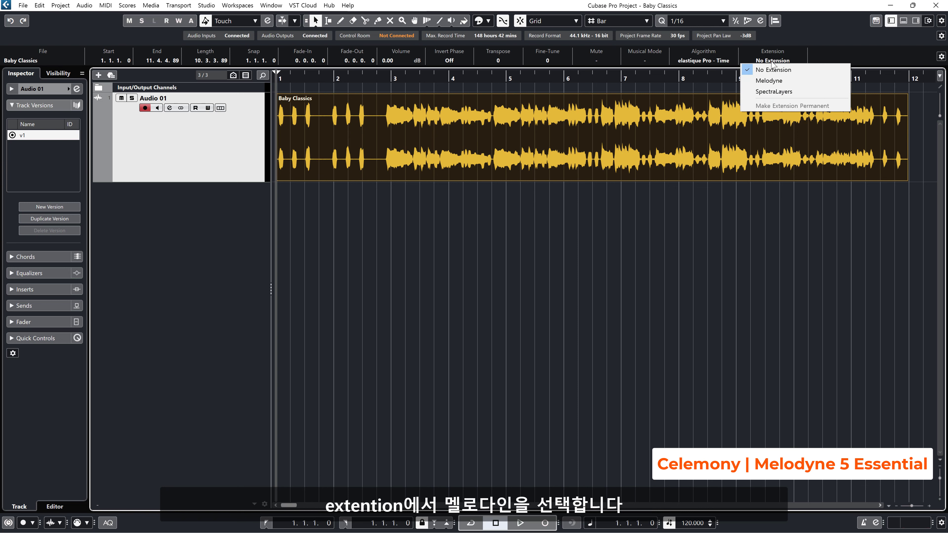
click(780, 81)
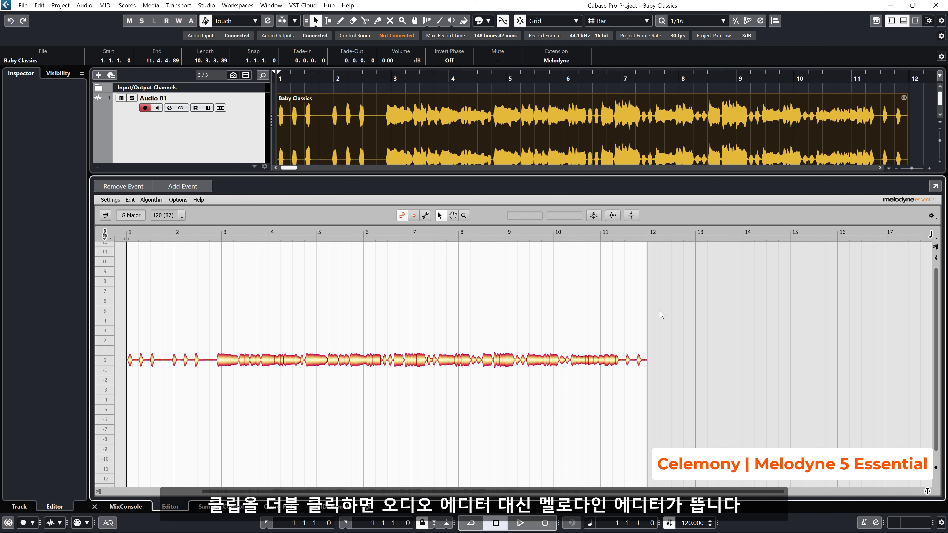
Change the Melodyne algorithm to Polyphonic Sustain and repeat the note detection for the Baby Classics clip.
click(151, 200)
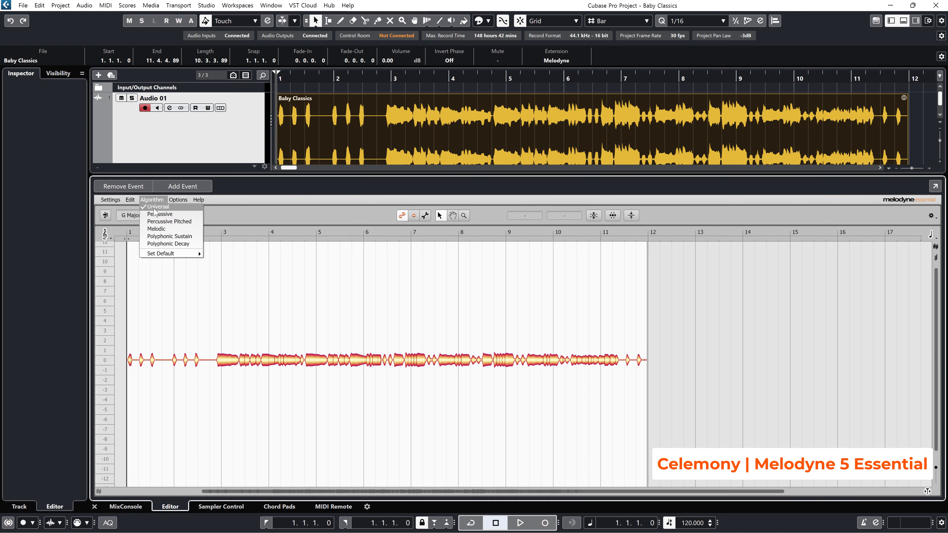
click(176, 237)
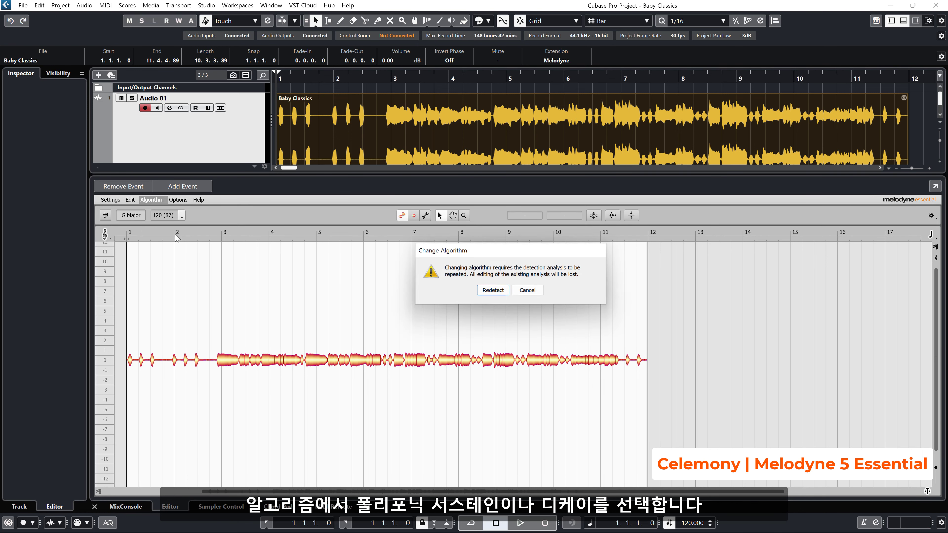
click(526, 290)
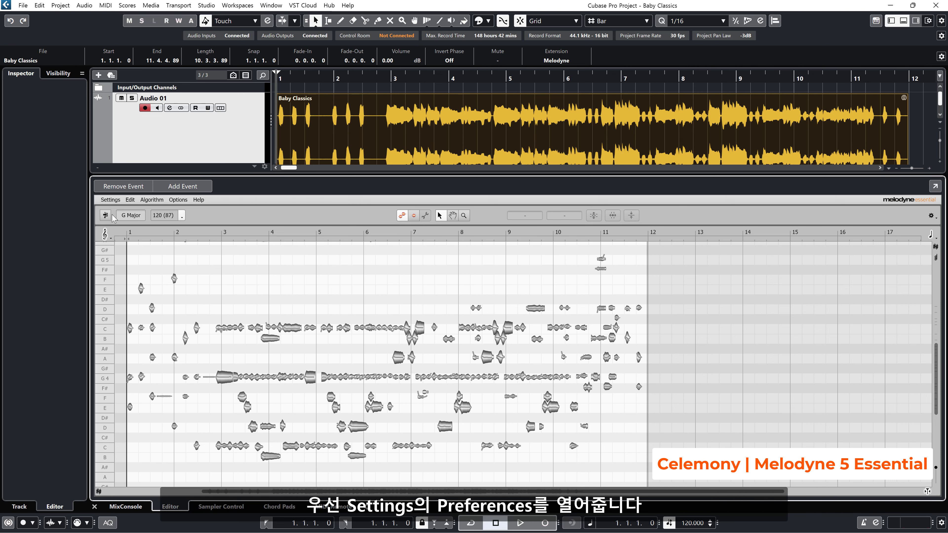
In Melodyne's shortcut preferences, search for "midi", assign Ctrl+3 to Save As MIDI and close the preferences.
click(145, 209)
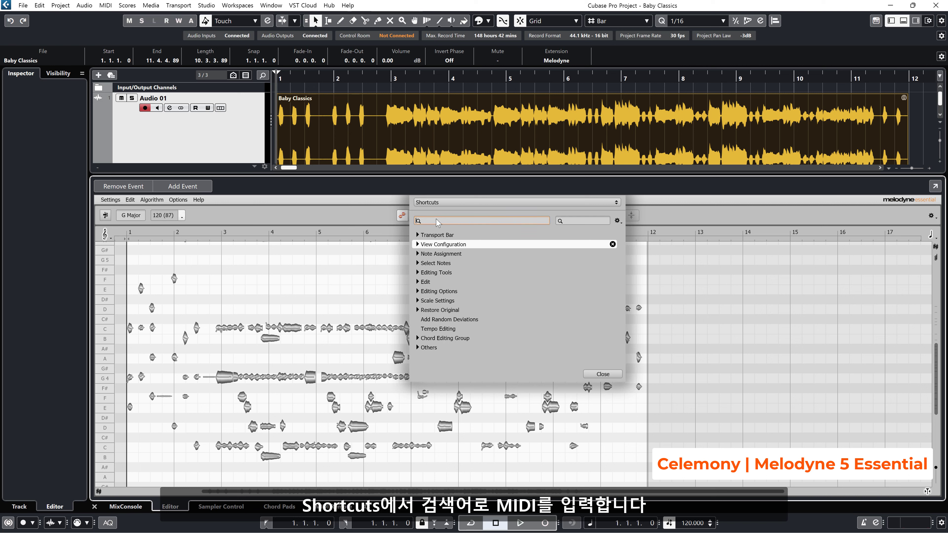
text(midi)
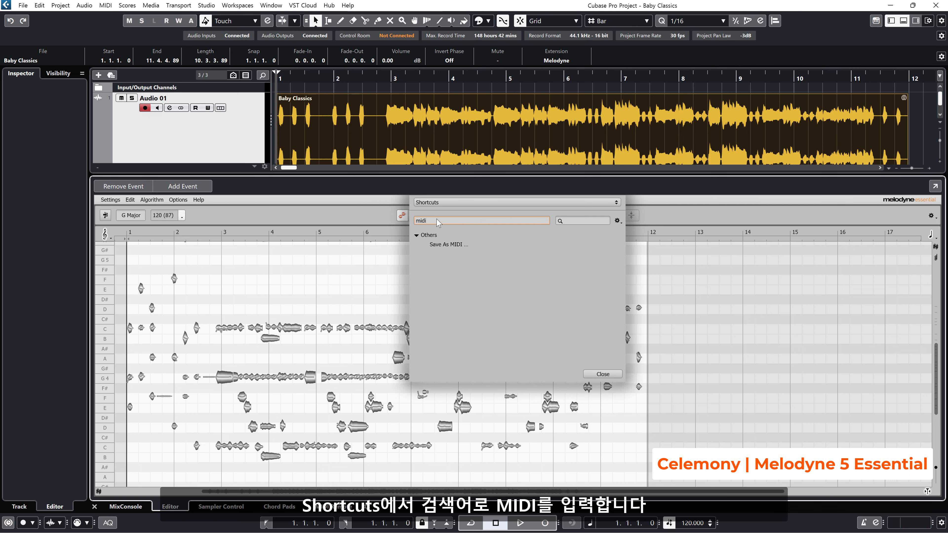
click(453, 244)
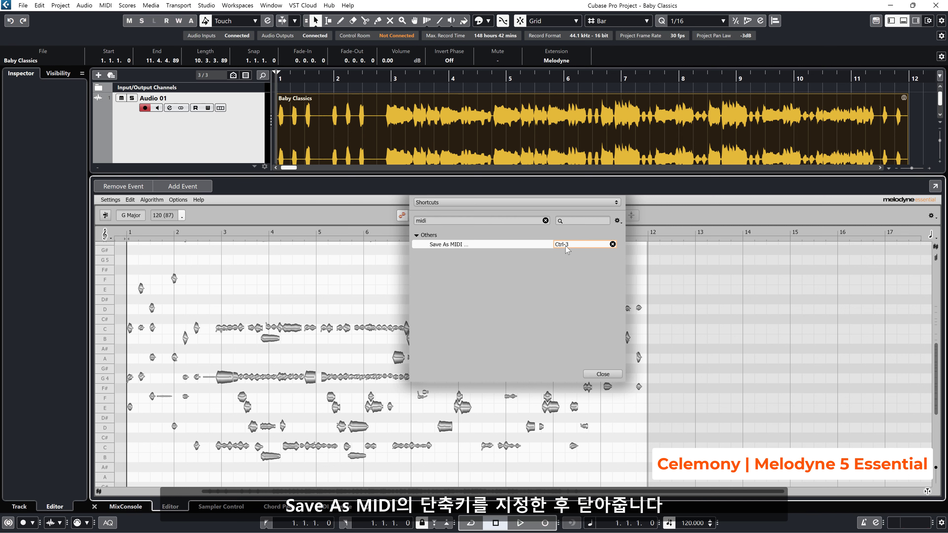
click(603, 374)
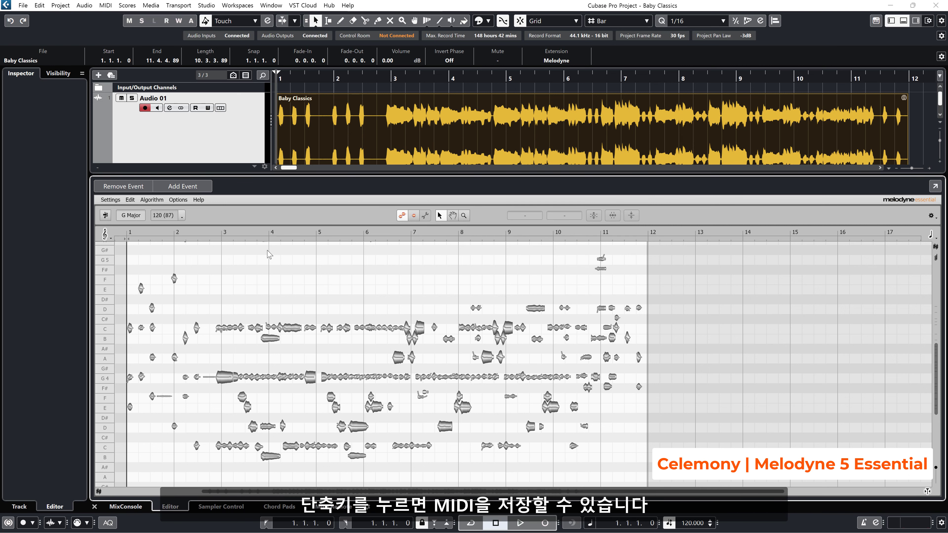
Save the detected notes as a MIDI file named Baby Classic on the desktop and close the Melodyne editor.
key(ctrl+3)
text(Baby Classic)
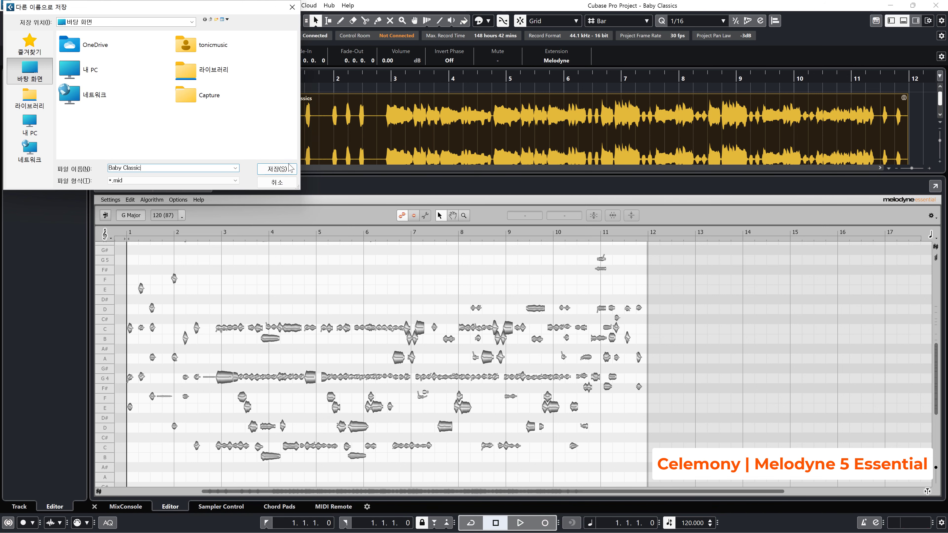
click(291, 169)
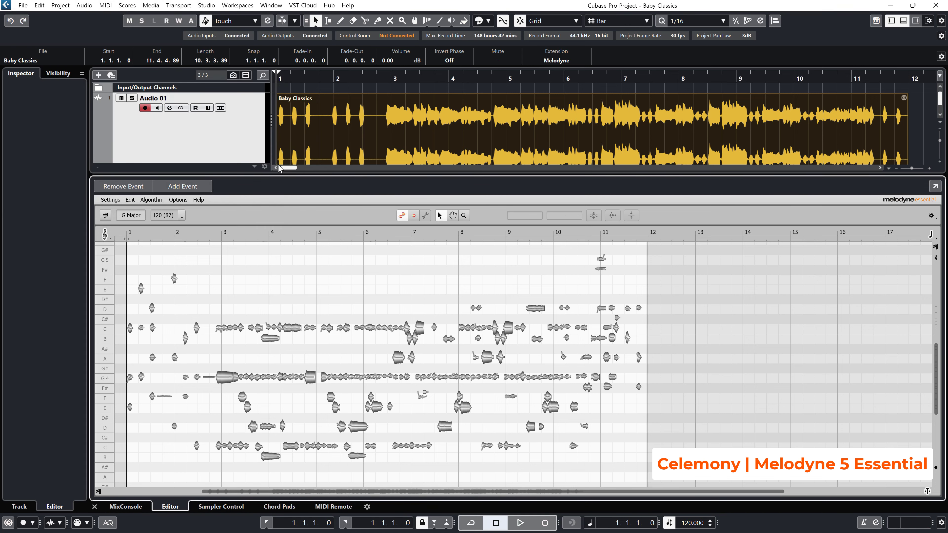
click(94, 507)
Import Baby Classic.mid from the Desktop into the current project without creating a new project.
click(23, 5)
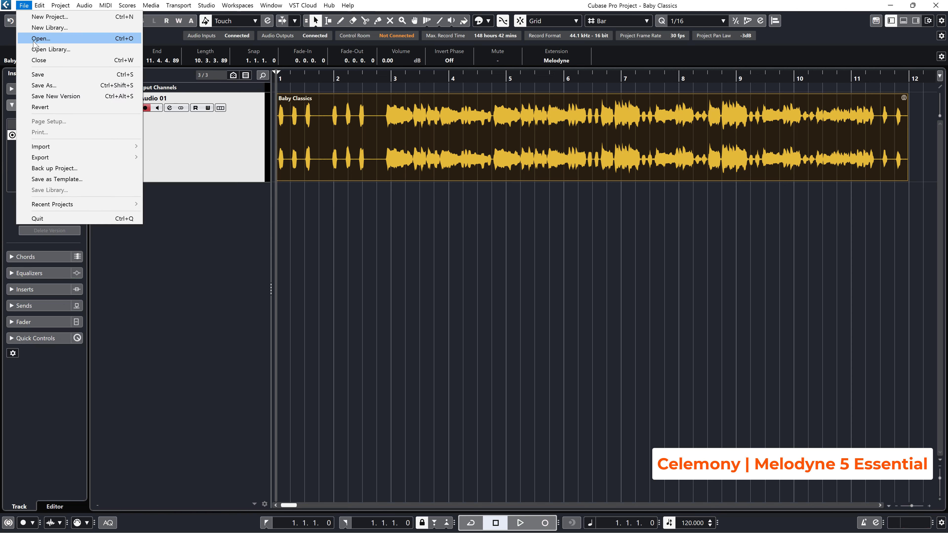
mouse_move(88, 148)
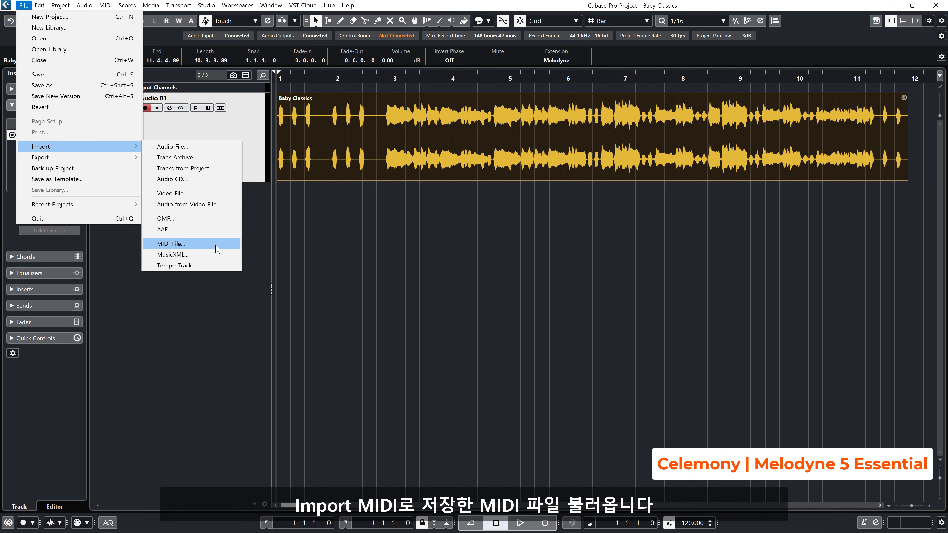
click(225, 245)
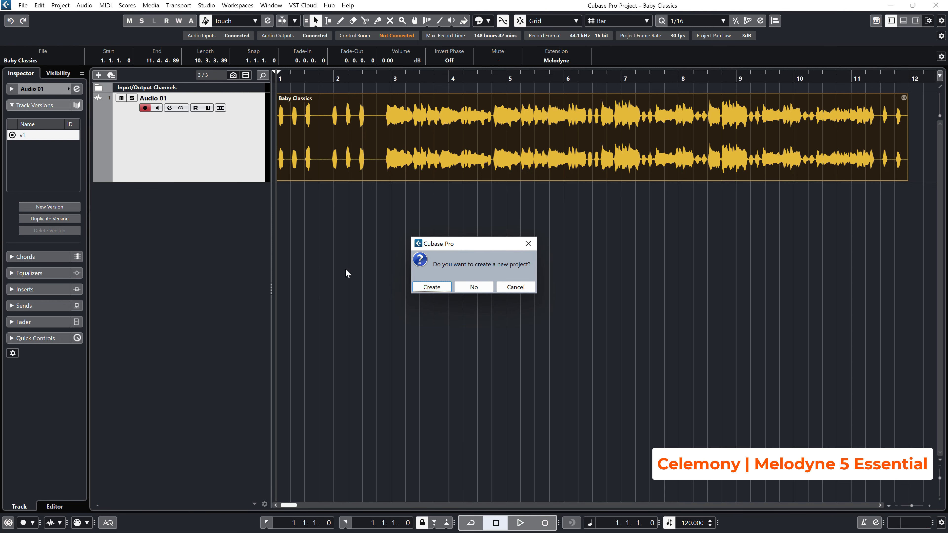
click(480, 287)
click(130, 91)
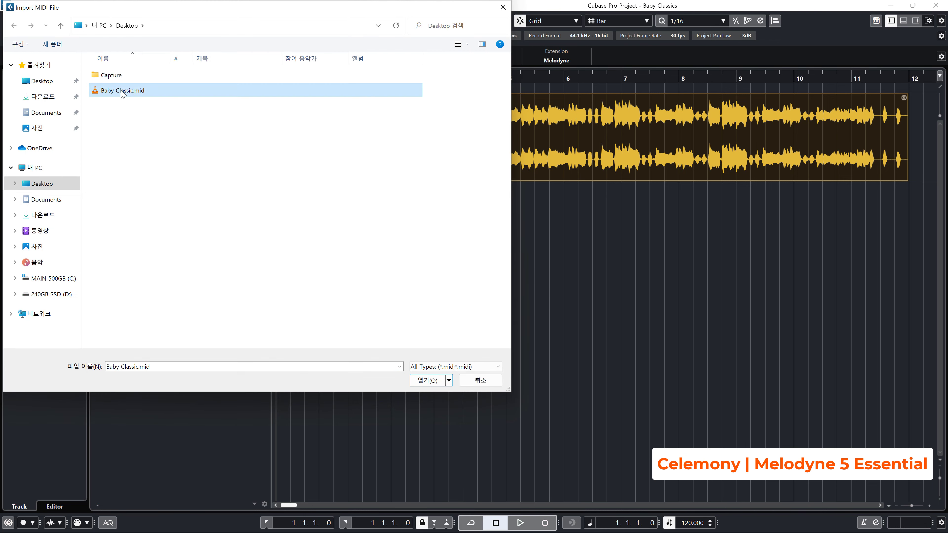
double_click(144, 96)
With Audio 01 muted and the VST Instruments folder collapsed, play the project and open the Baby Classics MIDI part for editing.
scroll(224, 287, up, 3)
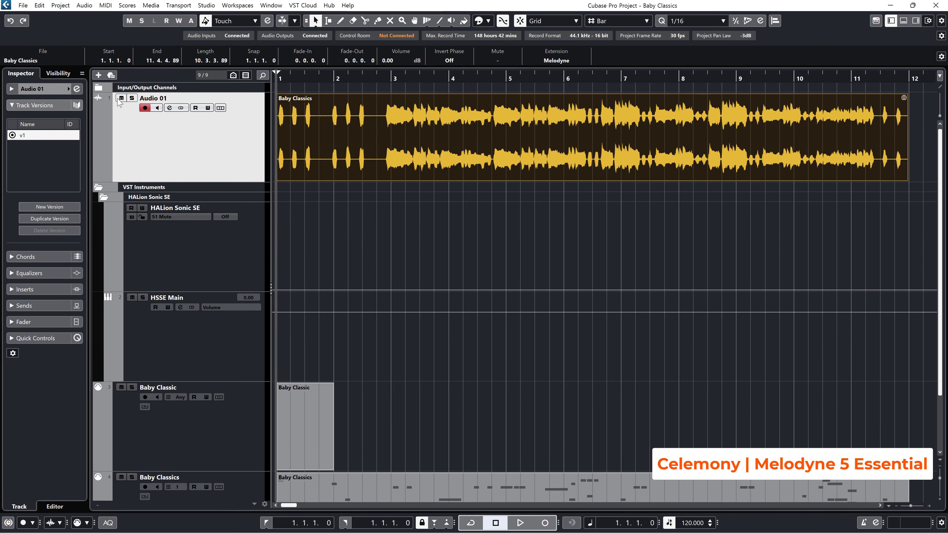
click(121, 98)
click(98, 187)
key(space)
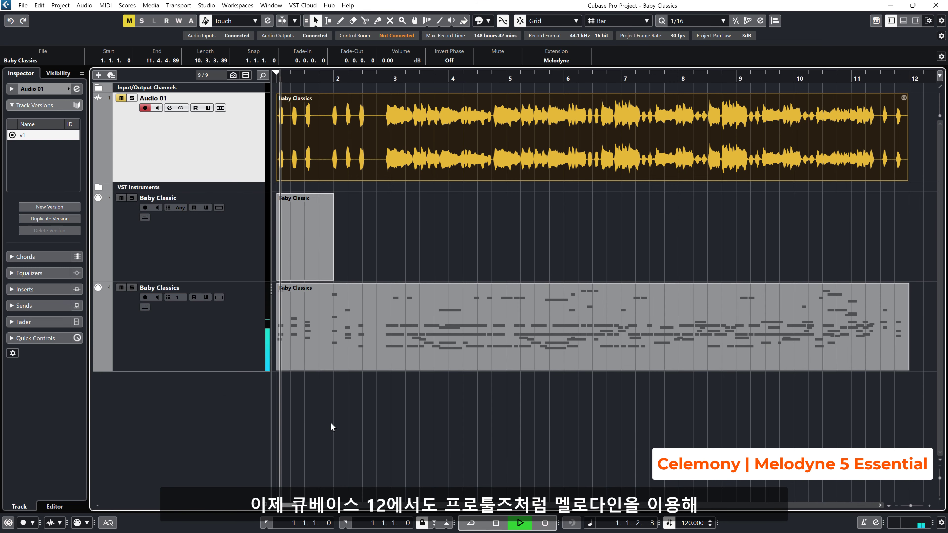
double_click(416, 340)
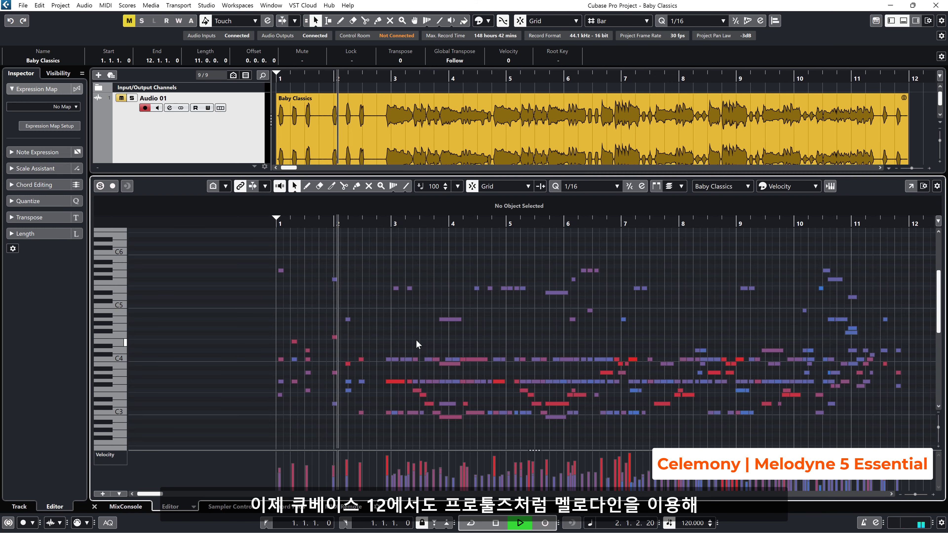